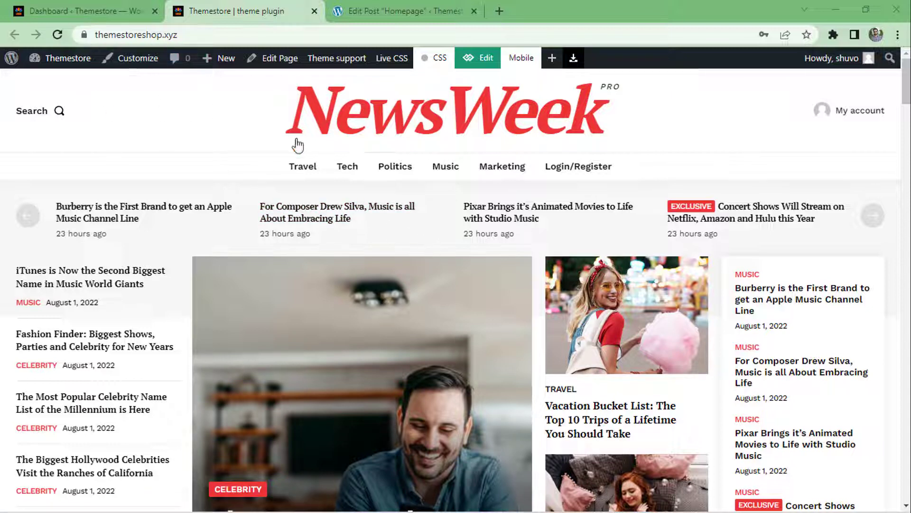
Look over the site's WordPress dashboard and the live homepage.
{"action": "left_click", "coordinate": [71, 10]}
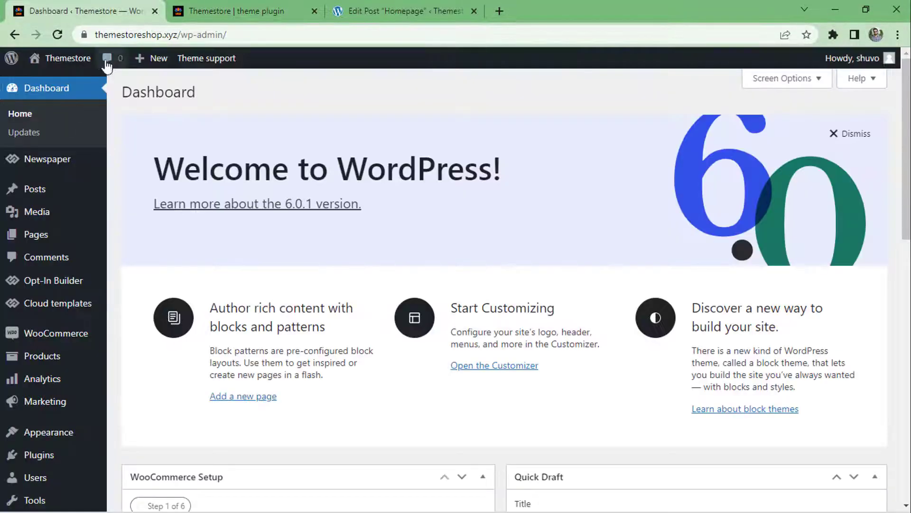
{"action": "mouse_move", "coordinate": [74, 59]}
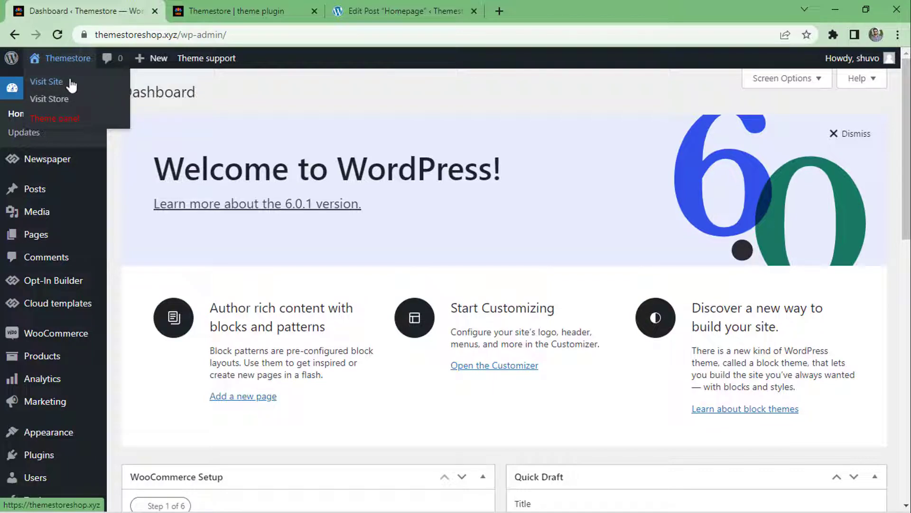
{"action": "left_click", "coordinate": [223, 13]}
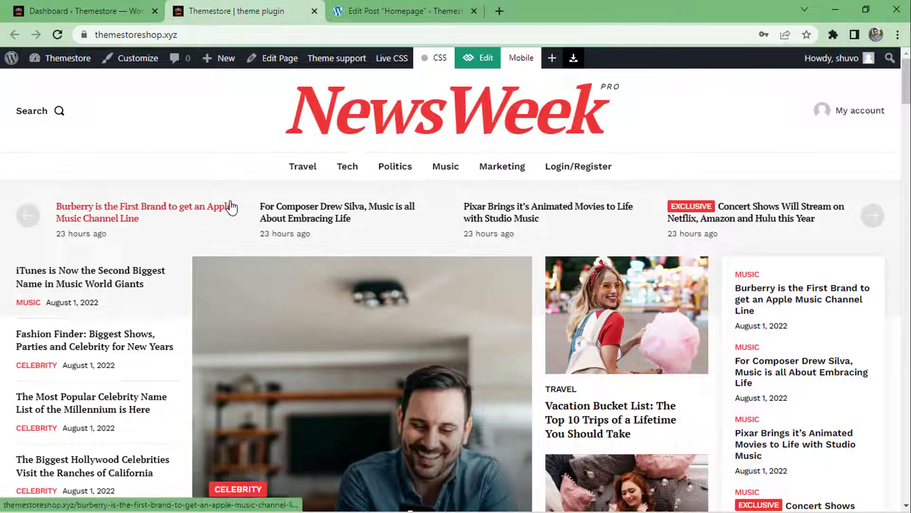
{"action": "scroll", "coordinate": [236, 196], "scroll_direction": "down", "scroll_amount": 5}
{"action": "scroll", "coordinate": [236, 195], "scroll_direction": "up", "scroll_amount": 5}
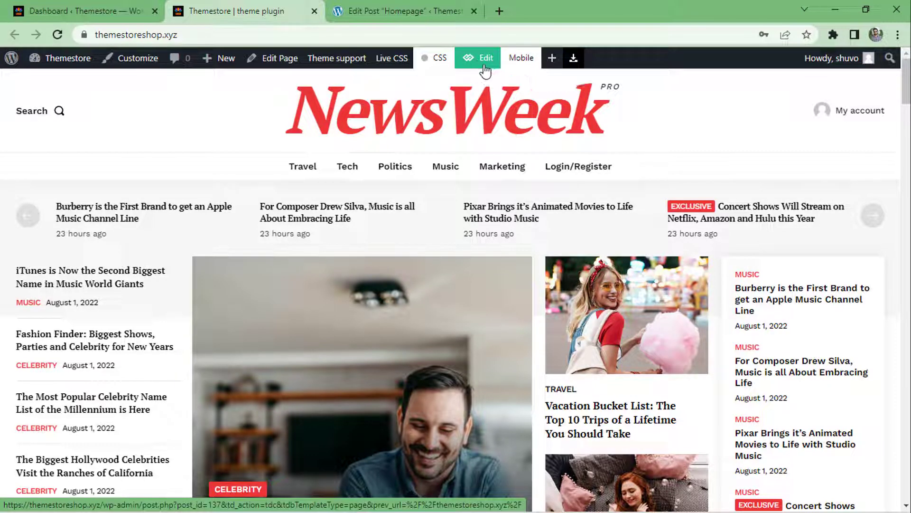
Switch to the Homepage editing session in tagDiv Composer and go to the page header.
{"action": "left_click", "coordinate": [375, 7]}
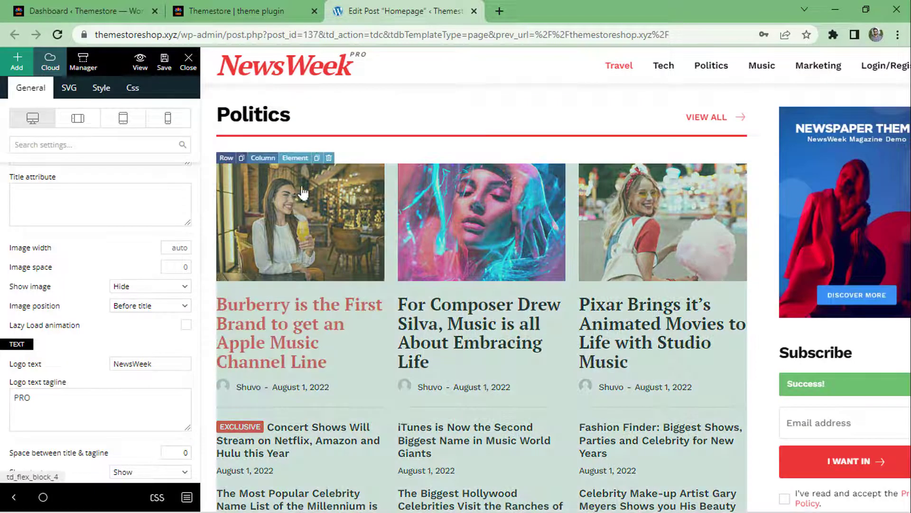
{"action": "scroll", "coordinate": [214, 169], "scroll_direction": "up", "scroll_amount": 10}
{"action": "scroll", "coordinate": [201, 146], "scroll_direction": "up", "scroll_amount": 4}
{"action": "scroll", "coordinate": [172, 194], "scroll_direction": "up", "scroll_amount": 4}
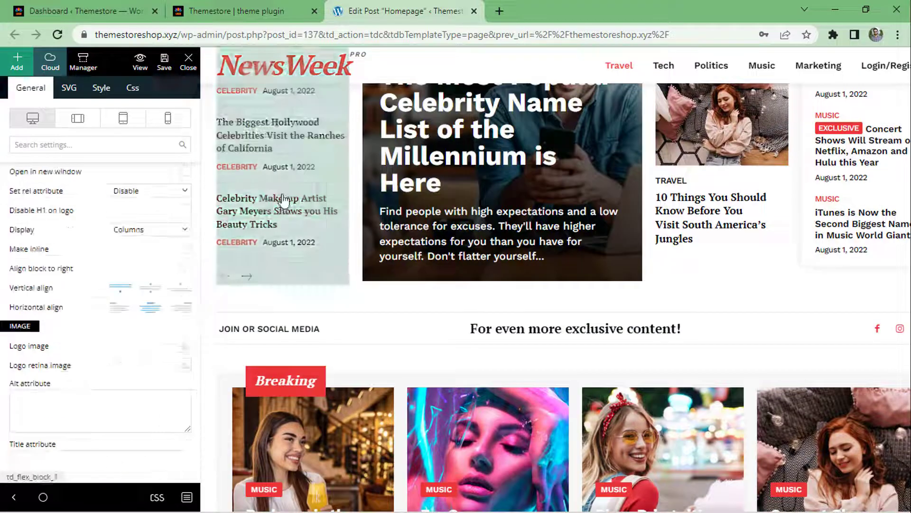
{"action": "scroll", "coordinate": [282, 198], "scroll_direction": "up", "scroll_amount": 6}
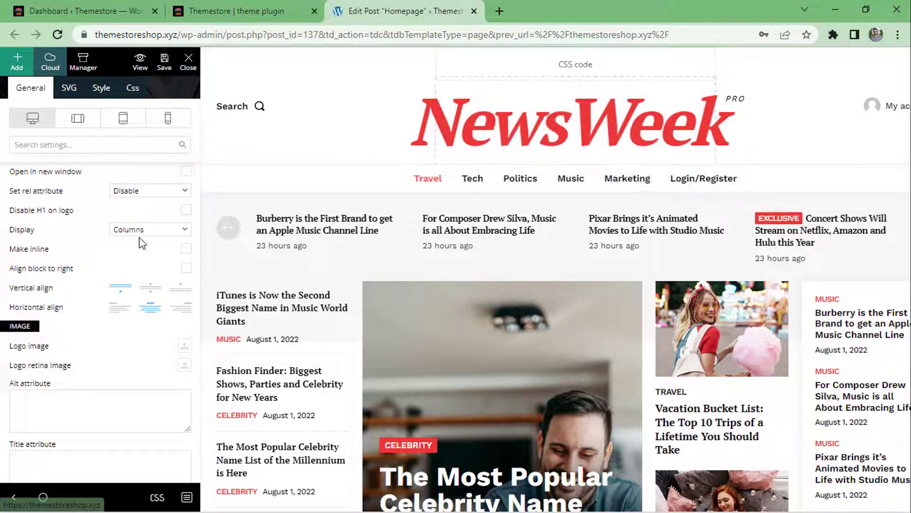
Examine the header logo's general settings, including its URL, display, alignment, image and text options.
{"action": "scroll", "coordinate": [137, 230], "scroll_direction": "up", "scroll_amount": 2}
{"action": "left_click", "coordinate": [134, 219]}
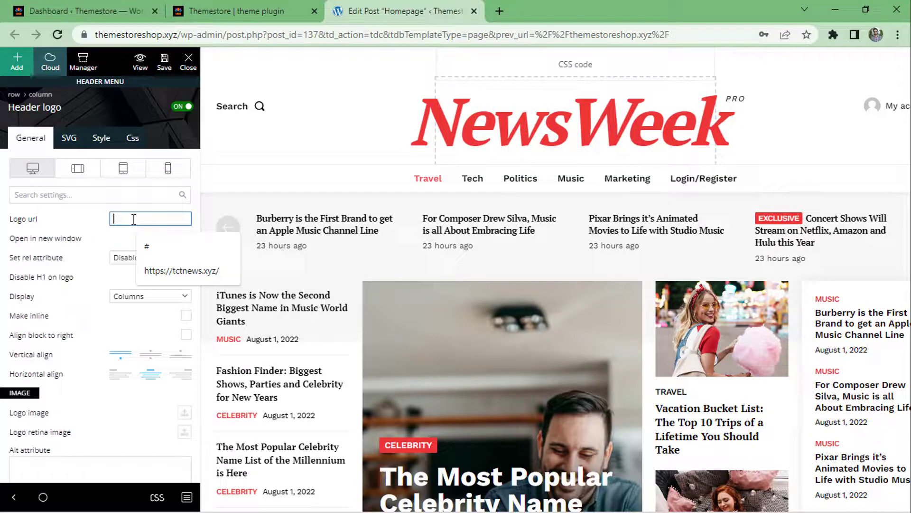
{"action": "left_click", "coordinate": [3, 254]}
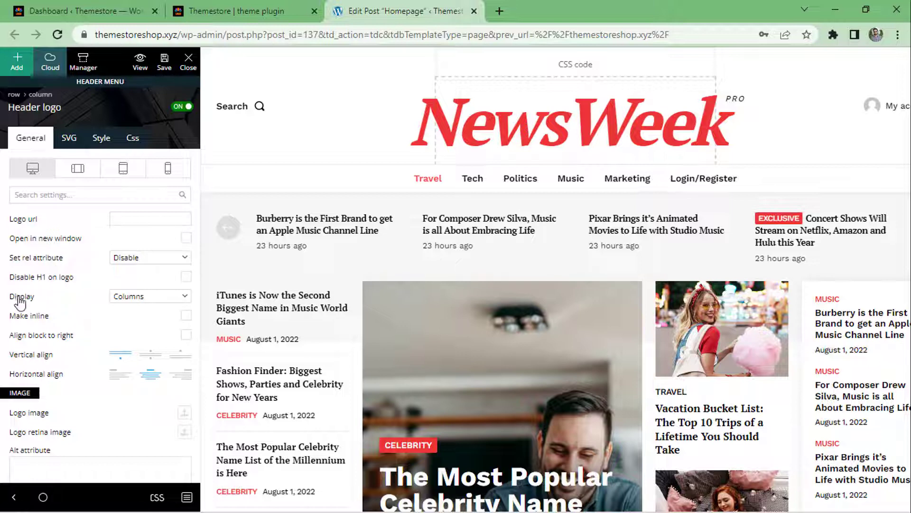
{"action": "scroll", "coordinate": [18, 311], "scroll_direction": "down", "scroll_amount": 2}
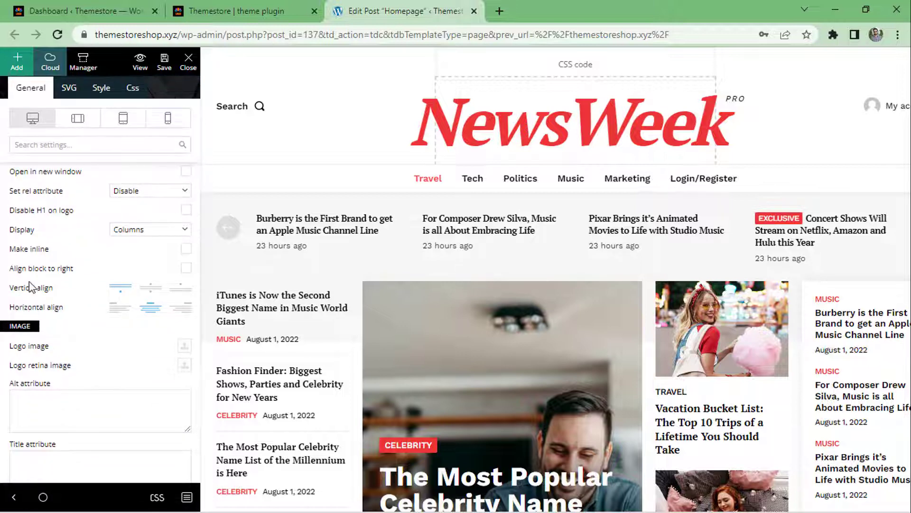
{"action": "scroll", "coordinate": [29, 286], "scroll_direction": "down", "scroll_amount": 4}
{"action": "scroll", "coordinate": [18, 233], "scroll_direction": "up", "scroll_amount": 4}
{"action": "scroll", "coordinate": [4, 270], "scroll_direction": "down", "scroll_amount": 2}
{"action": "scroll", "coordinate": [90, 263], "scroll_direction": "down", "scroll_amount": 2}
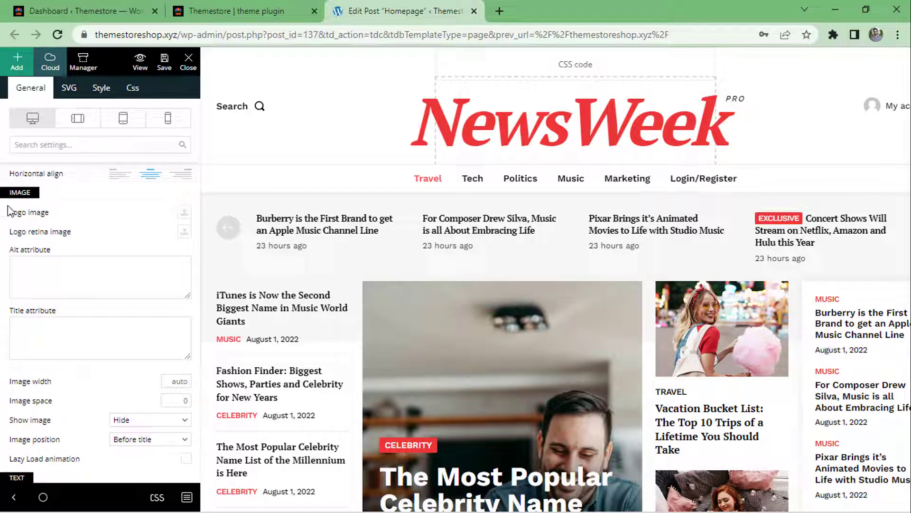
{"action": "mouse_move", "coordinate": [46, 219]}
{"action": "scroll", "coordinate": [39, 334], "scroll_direction": "down", "scroll_amount": 4}
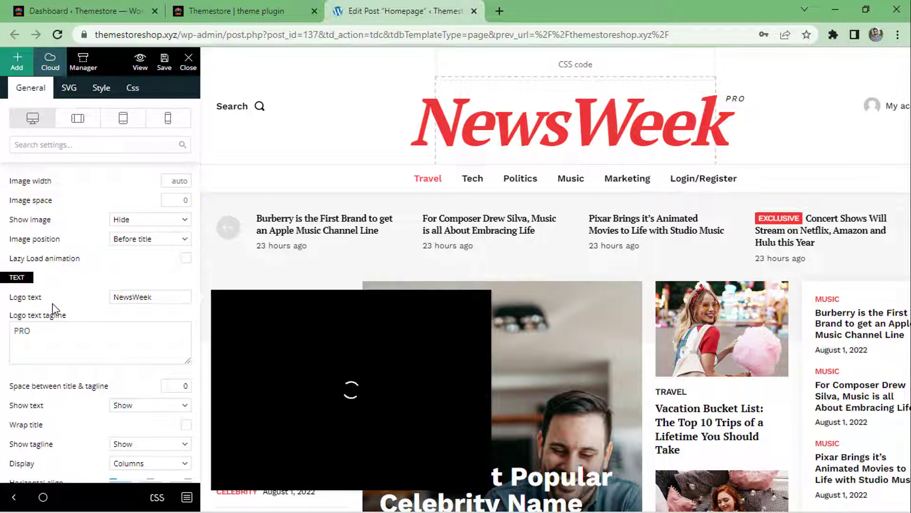
Replace the header logo text with "Themestoreshop".
{"action": "left_click_drag", "start_coordinate": [115, 298], "coordinate": [177, 297]}
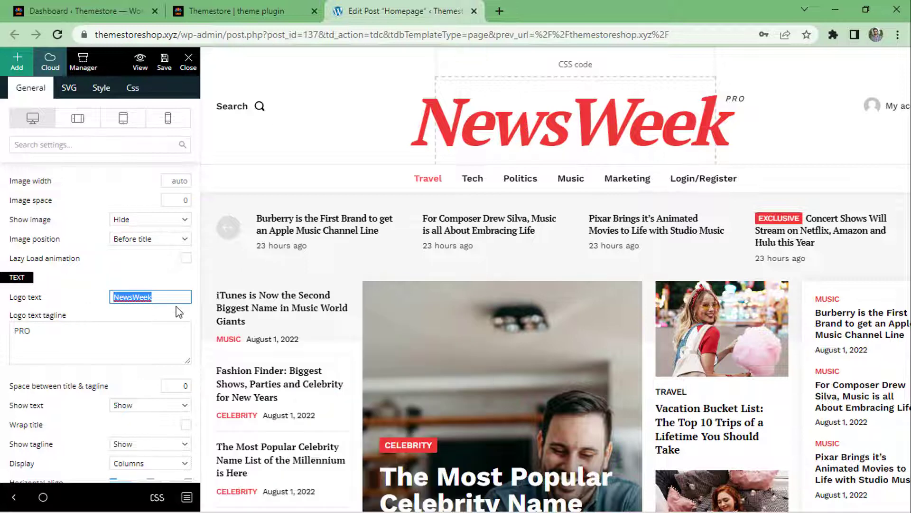
{"action": "left_click", "coordinate": [168, 297]}
{"action": "key", "text": "BackSpace"}
{"action": "key", "text": "BackSpace"}
{"action": "key", "text": "BackSpace"}
{"action": "key", "text": "BackSpace"}
{"action": "key", "text": "BackSpace"}
{"action": "key", "text": "BackSpace"}
{"action": "key", "text": "BackSpace"}
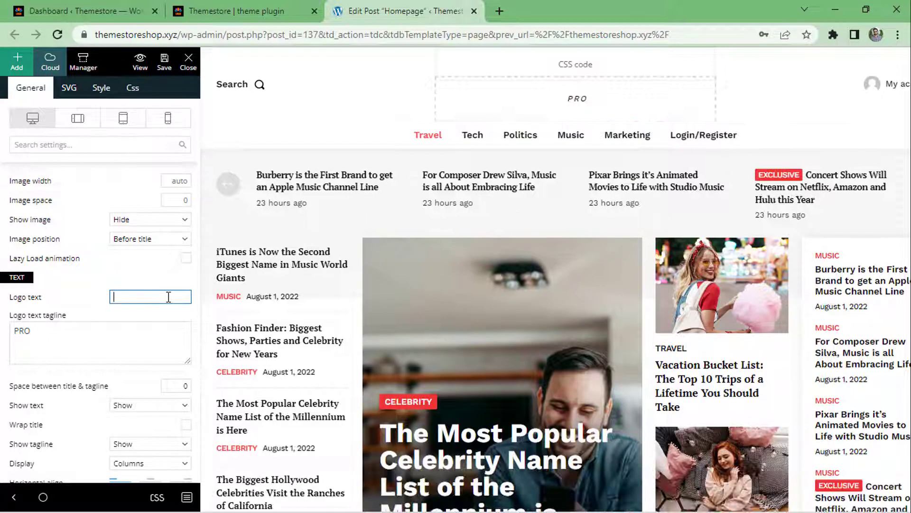
{"action": "type", "text": "T"}
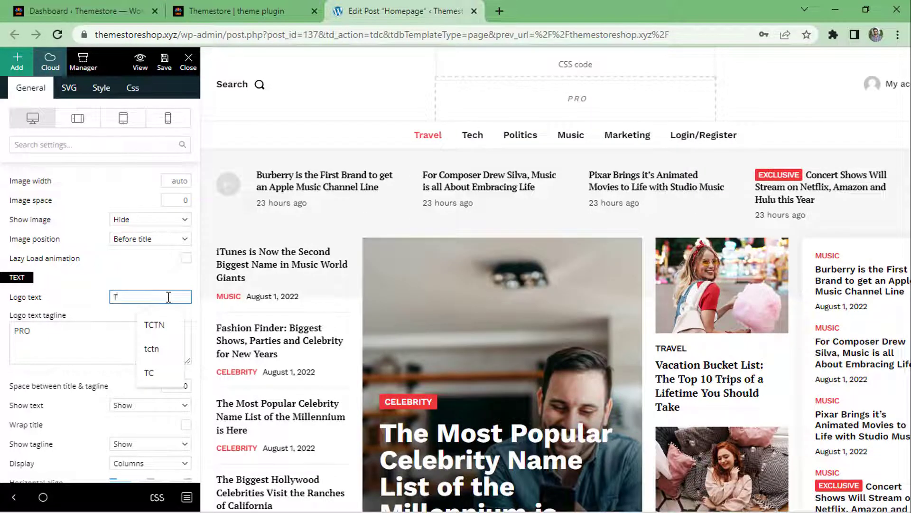
{"action": "type", "text": "heme"}
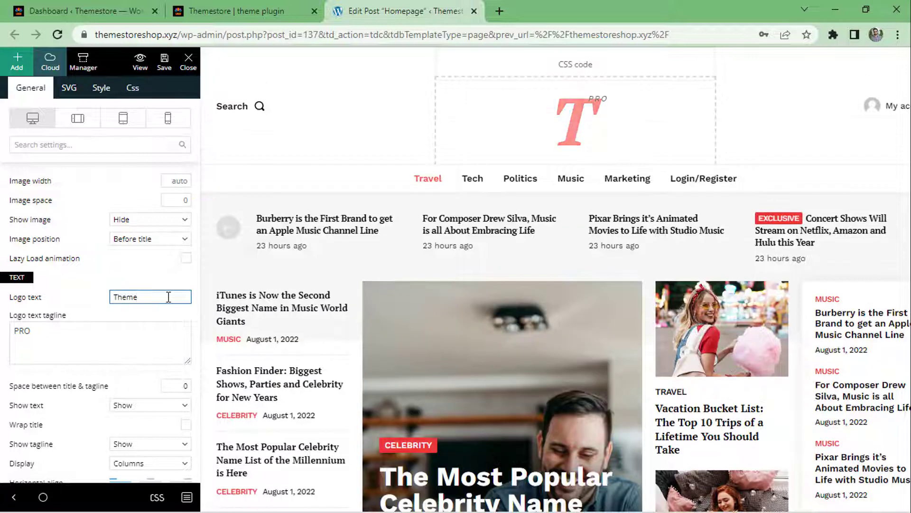
{"action": "type", "text": "storeshop"}
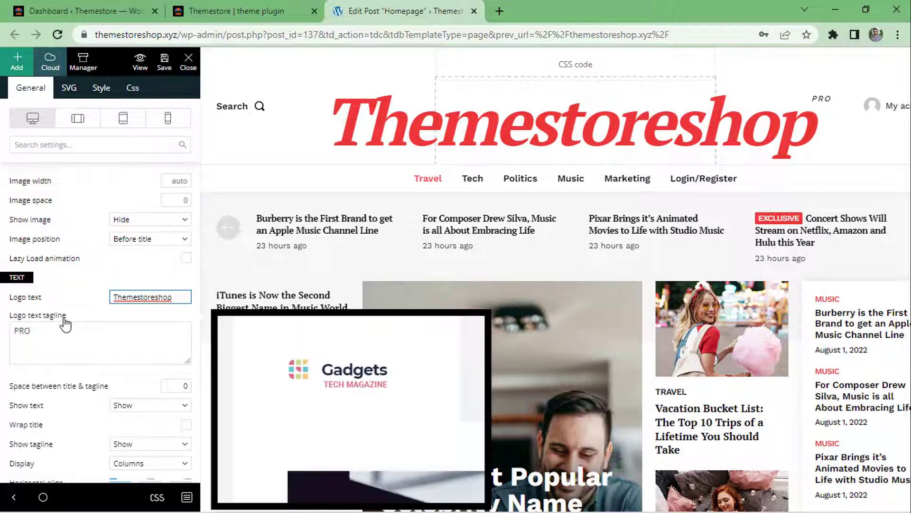
Clear the header logo's text tagline and look over its remaining text and icon settings.
{"action": "left_click_drag", "start_coordinate": [66, 327], "coordinate": [3, 336]}
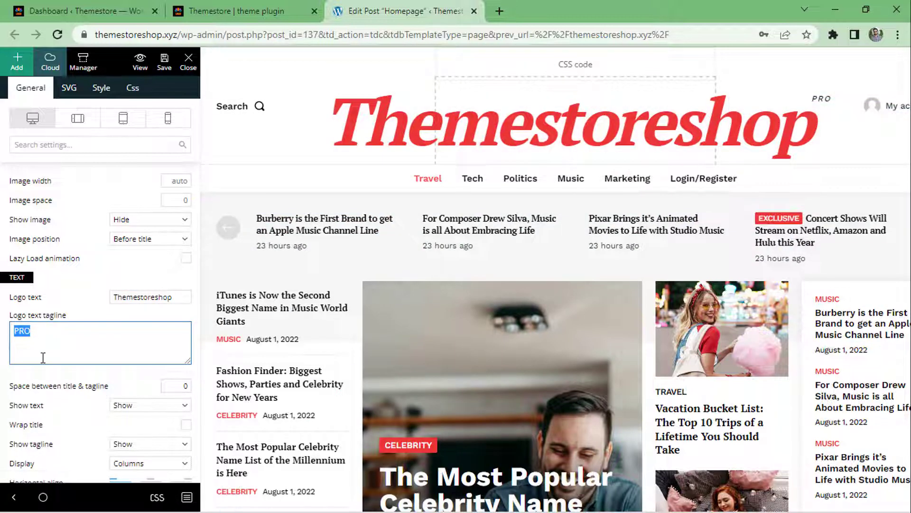
{"action": "key", "text": "BackSpace"}
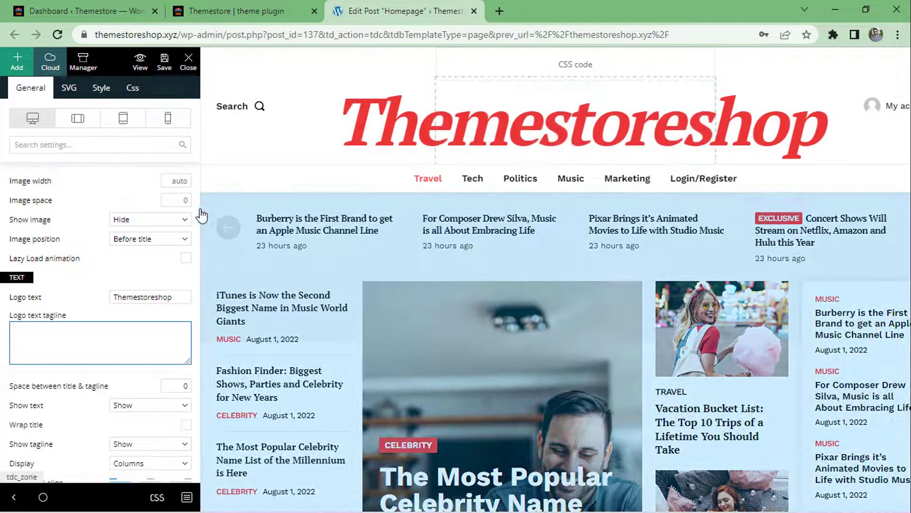
{"action": "scroll", "coordinate": [30, 264], "scroll_direction": "down", "scroll_amount": 3}
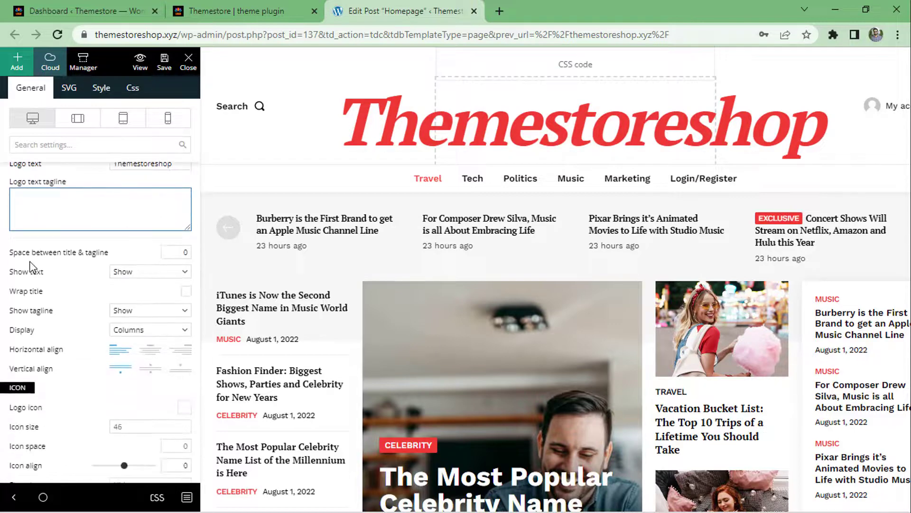
{"action": "scroll", "coordinate": [29, 264], "scroll_direction": "down", "scroll_amount": 2}
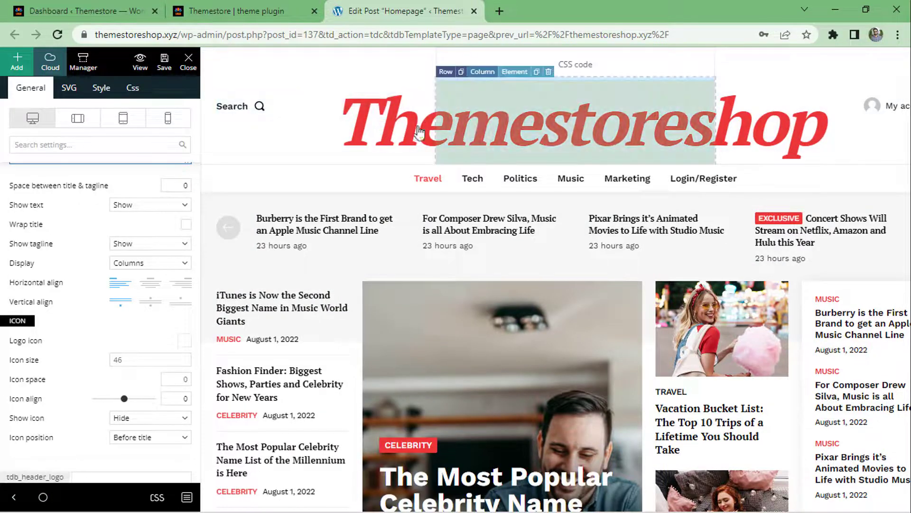
{"action": "scroll", "coordinate": [13, 395], "scroll_direction": "down", "scroll_amount": 1}
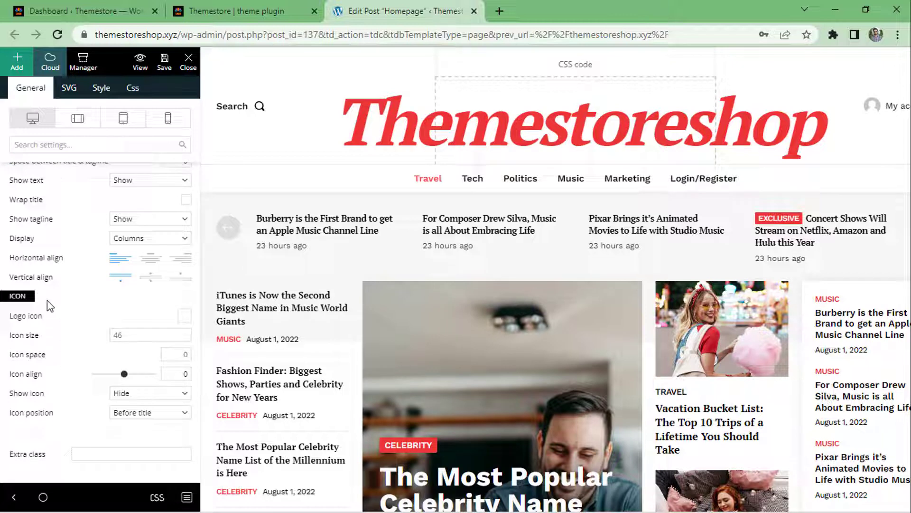
{"action": "scroll", "coordinate": [47, 300], "scroll_direction": "up", "scroll_amount": 15}
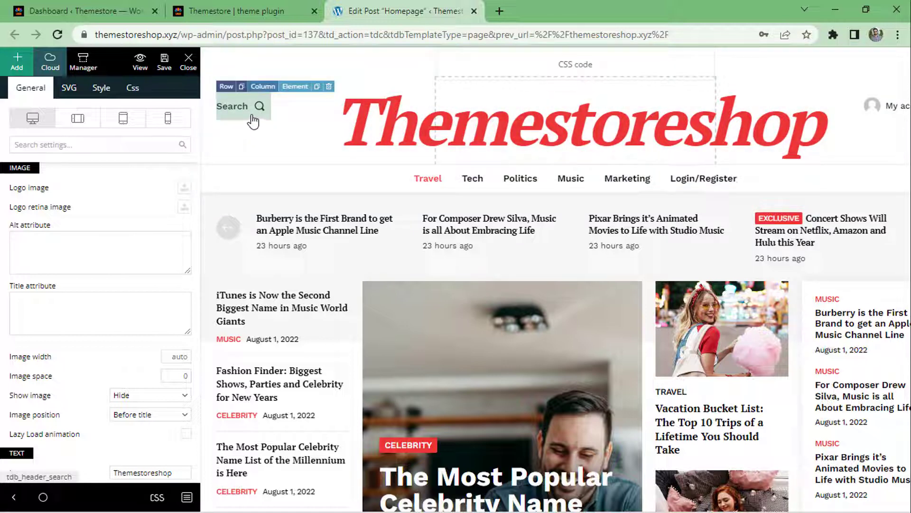
Select the header live search element and examine its icon, text position, search form and button settings.
{"action": "left_click", "coordinate": [253, 121]}
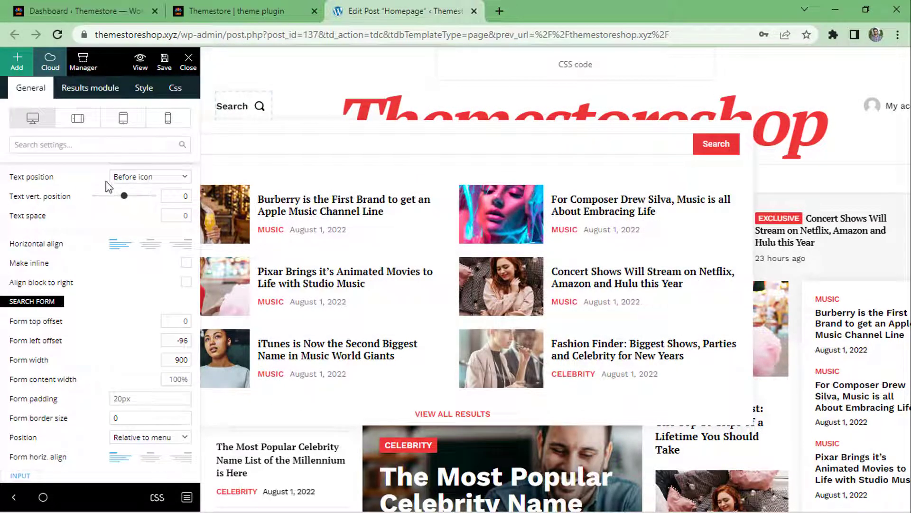
{"action": "mouse_move", "coordinate": [34, 184]}
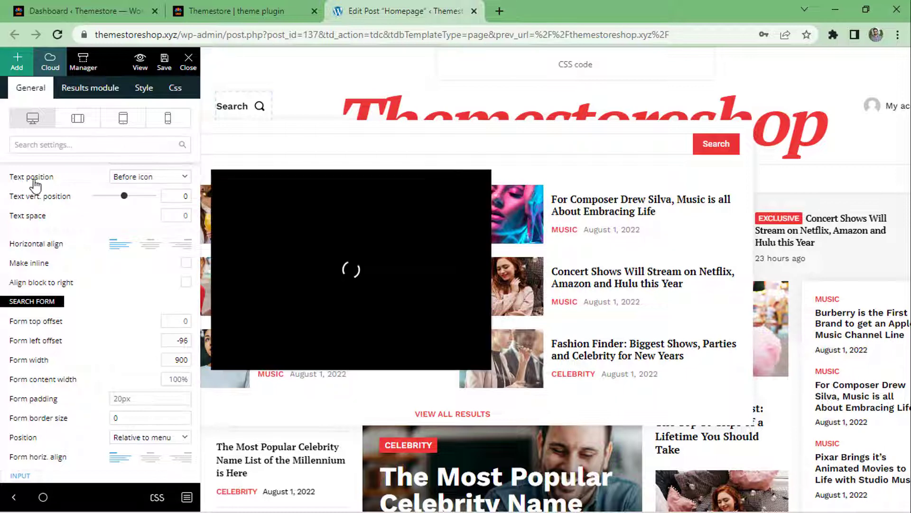
{"action": "left_click", "coordinate": [155, 179]}
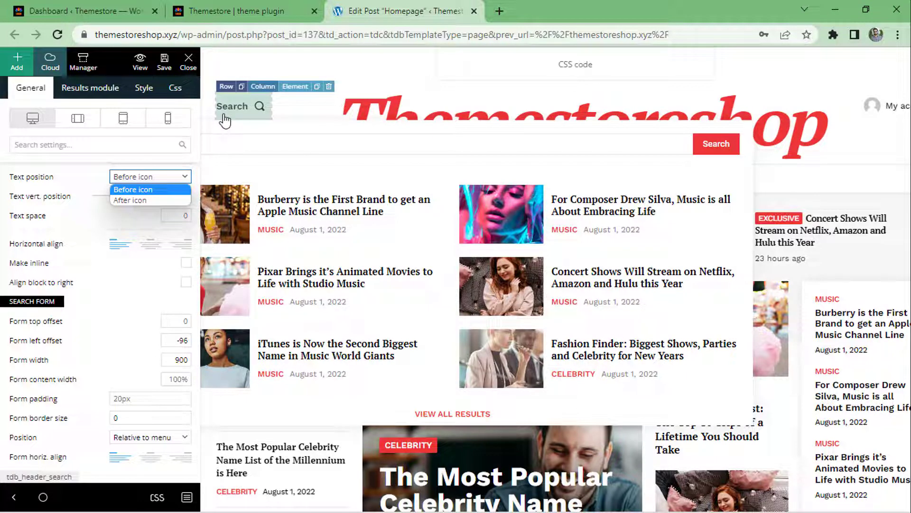
{"action": "left_click", "coordinate": [2, 183]}
{"action": "scroll", "coordinate": [44, 246], "scroll_direction": "down", "scroll_amount": 1}
{"action": "scroll", "coordinate": [44, 246], "scroll_direction": "down", "scroll_amount": 6}
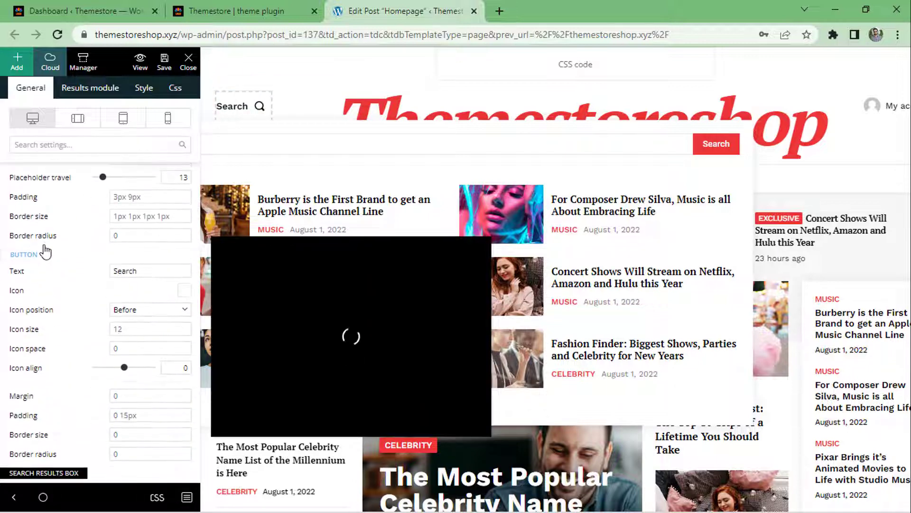
{"action": "scroll", "coordinate": [42, 251], "scroll_direction": "up", "scroll_amount": 5}
{"action": "scroll", "coordinate": [43, 252], "scroll_direction": "up", "scroll_amount": 5}
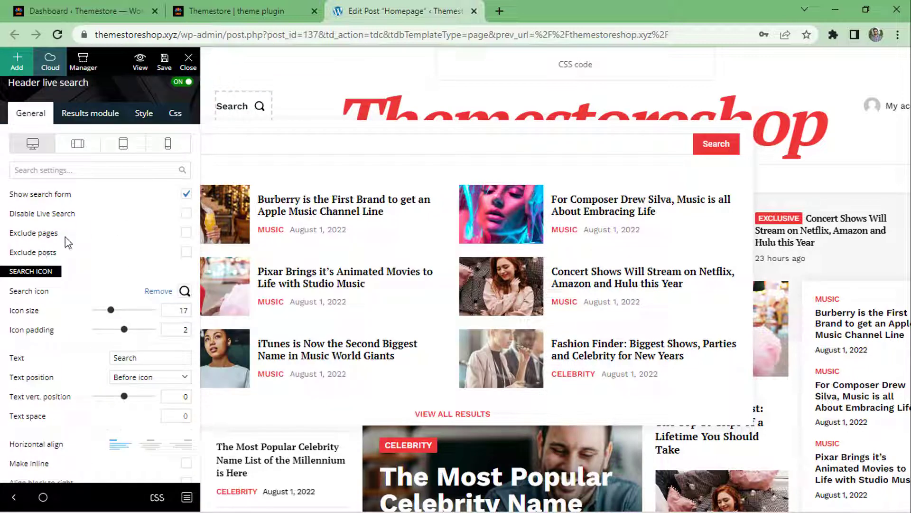
{"action": "scroll", "coordinate": [71, 237], "scroll_direction": "down", "scroll_amount": 4}
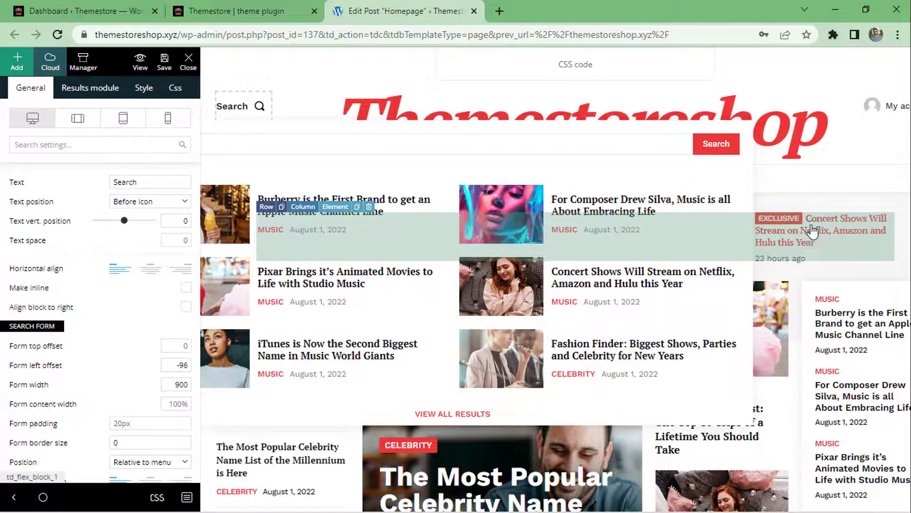
{"action": "scroll", "coordinate": [813, 238], "scroll_direction": "down", "scroll_amount": 4}
{"action": "scroll", "coordinate": [769, 261], "scroll_direction": "up", "scroll_amount": 4}
Delete the headline slider element from the row below the header menu.
{"action": "left_click", "coordinate": [803, 191]}
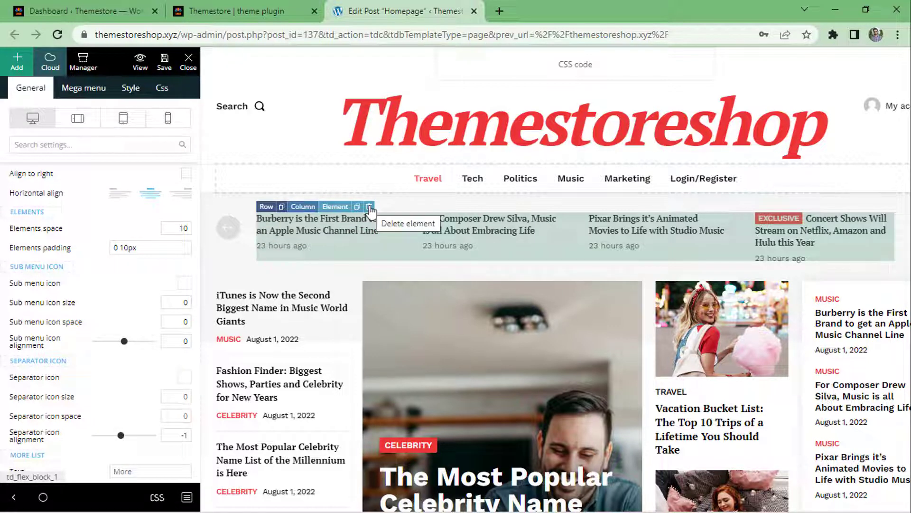
{"action": "left_click", "coordinate": [369, 208]}
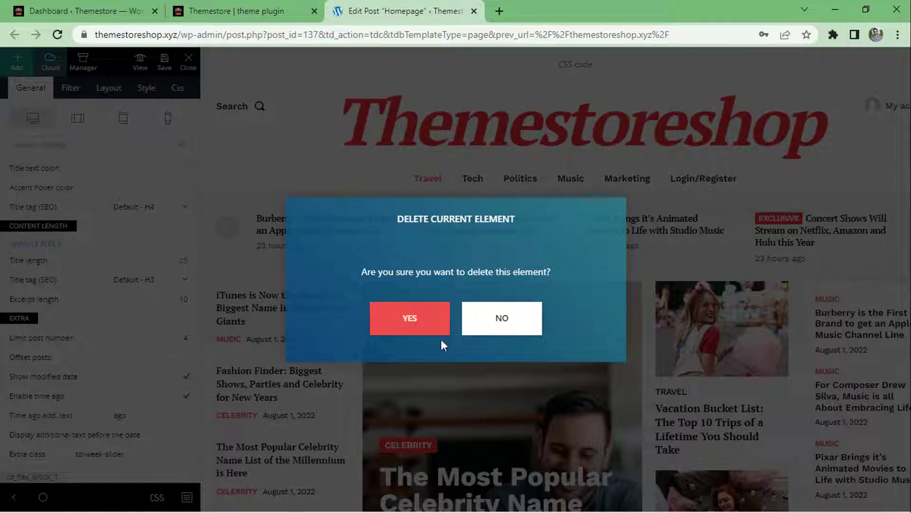
{"action": "left_click", "coordinate": [416, 321]}
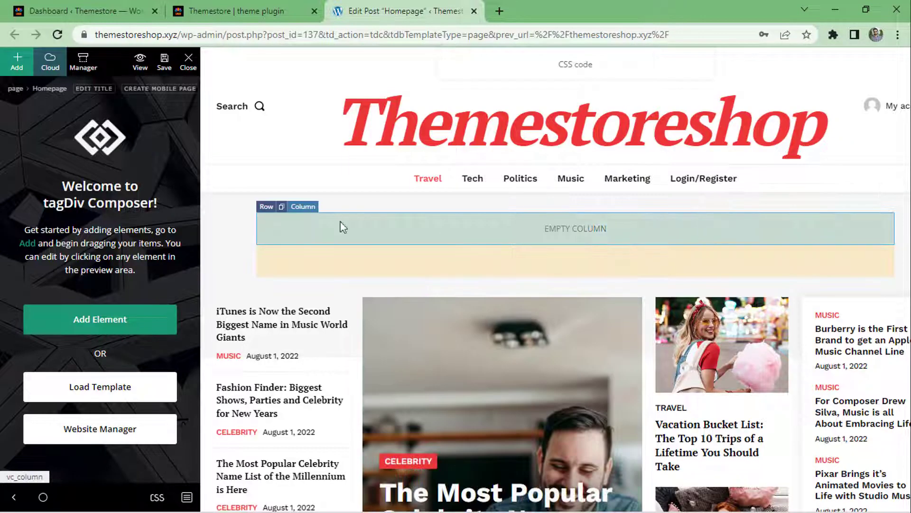
{"action": "scroll", "coordinate": [264, 314], "scroll_direction": "down", "scroll_amount": 1}
{"action": "scroll", "coordinate": [264, 315], "scroll_direction": "up", "scroll_amount": 1}
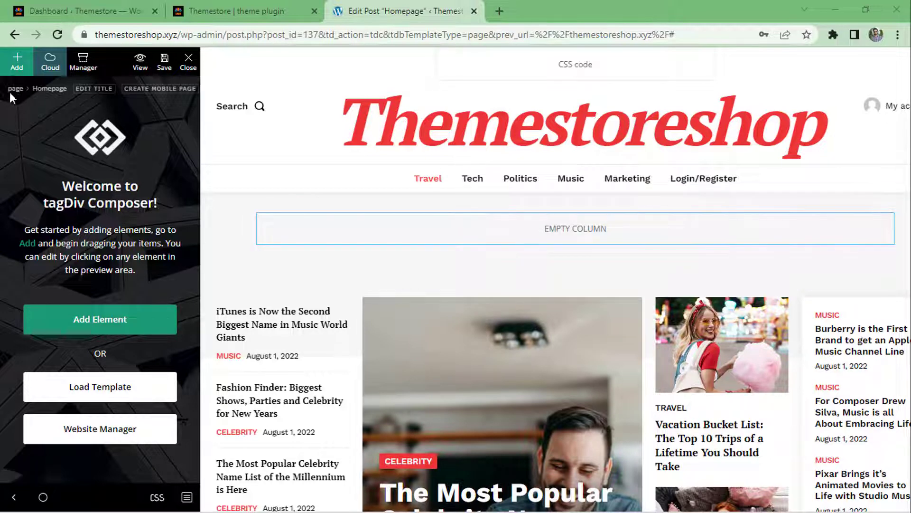
Add a Social Share element to the empty column below the header menu.
{"action": "left_click", "coordinate": [9, 71]}
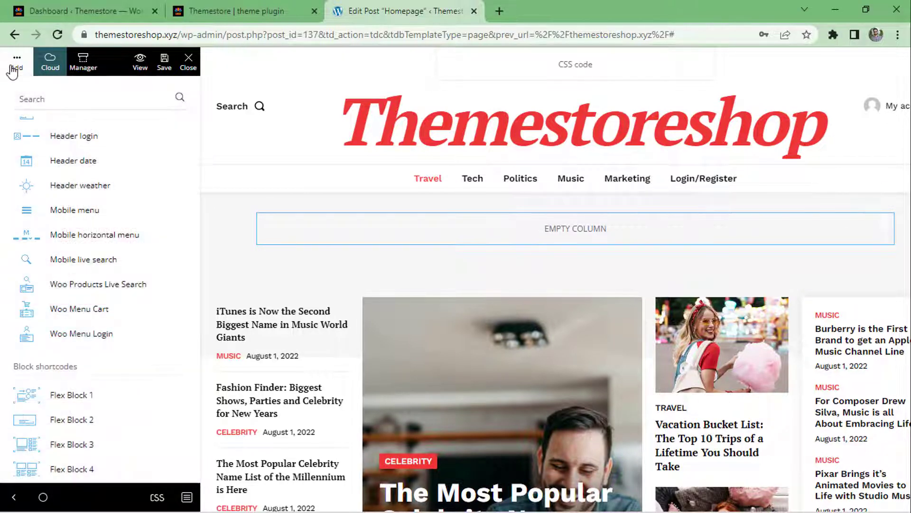
{"action": "scroll", "coordinate": [110, 199], "scroll_direction": "up", "scroll_amount": 5}
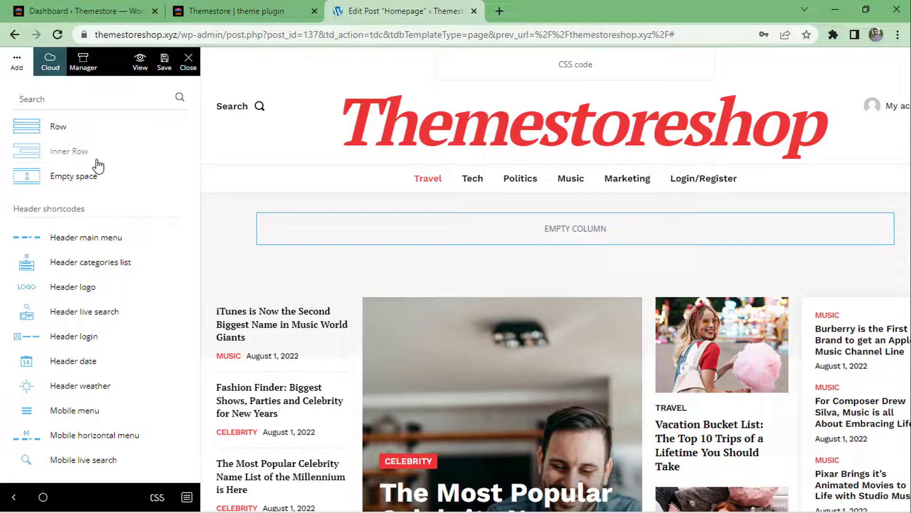
{"action": "scroll", "coordinate": [98, 166], "scroll_direction": "down", "scroll_amount": 12}
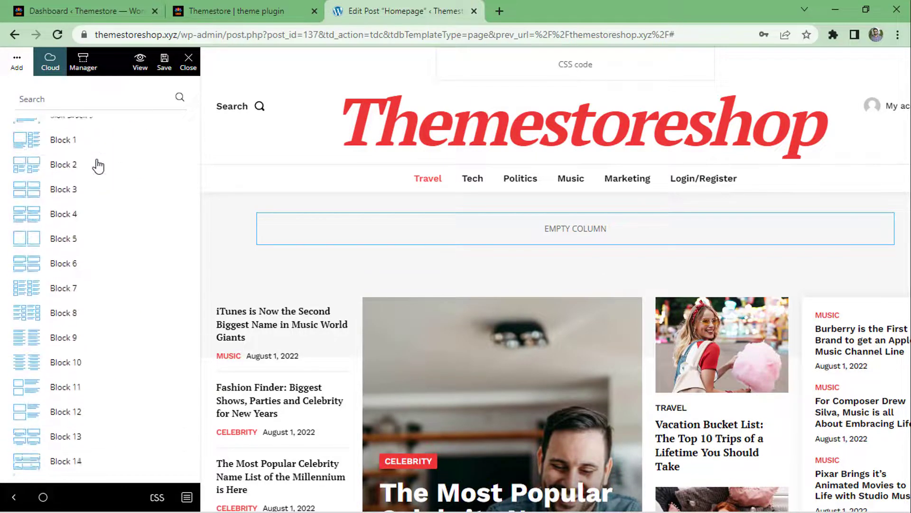
{"action": "scroll", "coordinate": [98, 166], "scroll_direction": "down", "scroll_amount": 10}
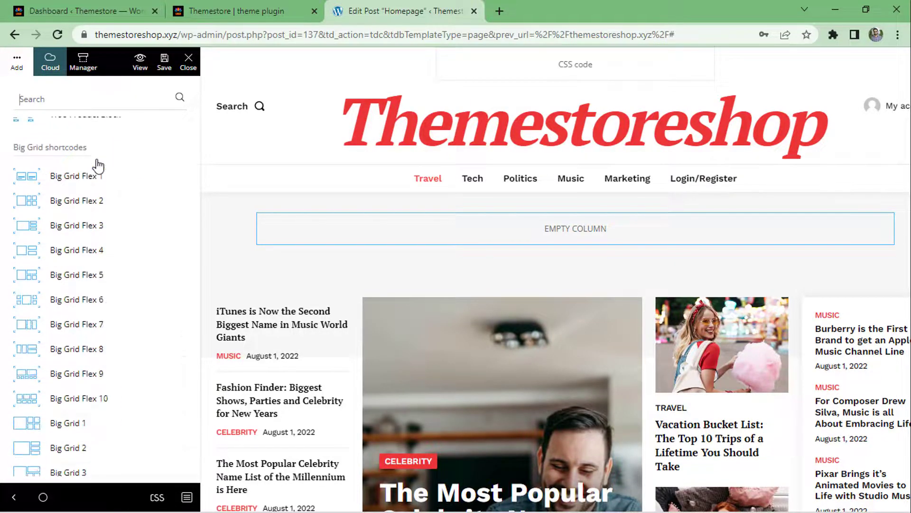
{"action": "scroll", "coordinate": [44, 244], "scroll_direction": "down", "scroll_amount": 4}
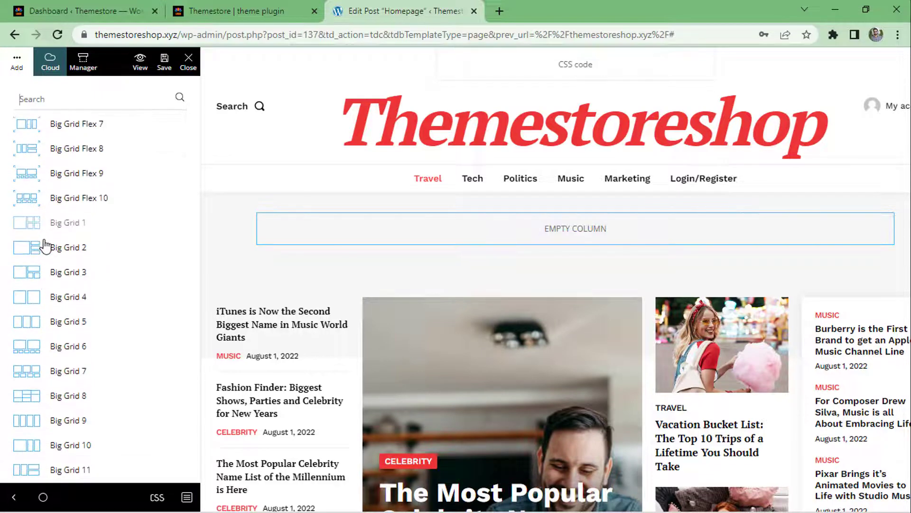
{"action": "scroll", "coordinate": [45, 244], "scroll_direction": "down", "scroll_amount": 15}
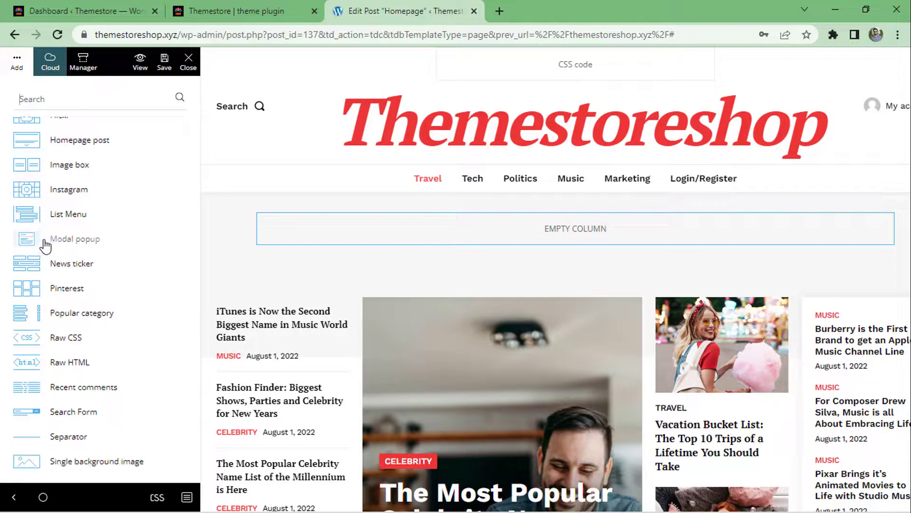
{"action": "scroll", "coordinate": [45, 244], "scroll_direction": "down", "scroll_amount": 8}
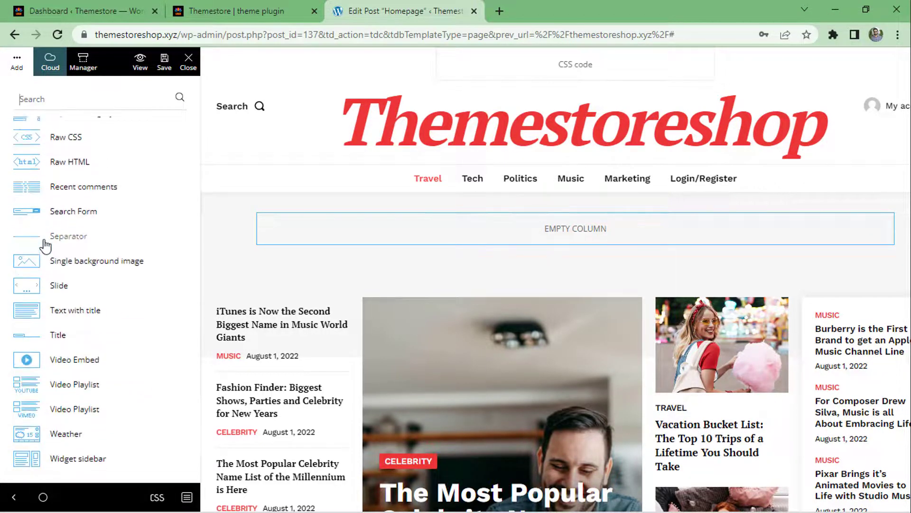
{"action": "scroll", "coordinate": [46, 246], "scroll_direction": "down", "scroll_amount": 6}
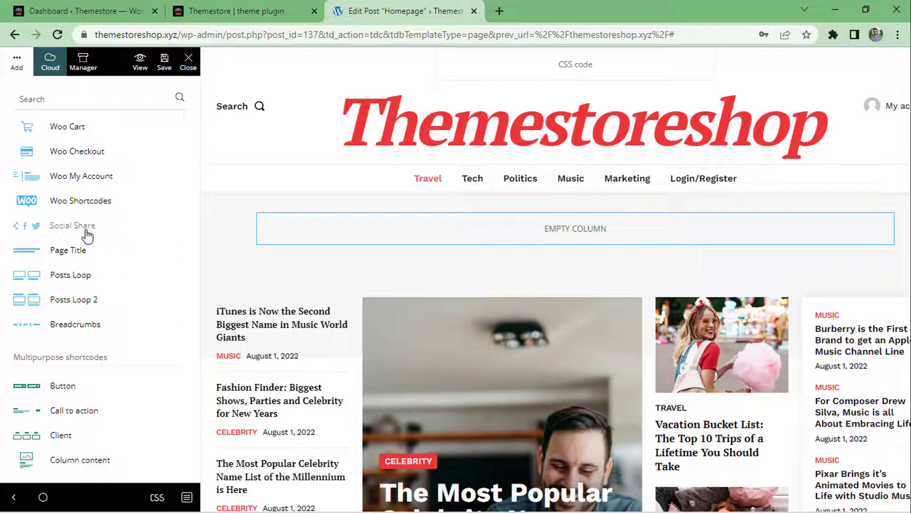
{"action": "left_click_drag", "start_coordinate": [69, 231], "coordinate": [527, 232]}
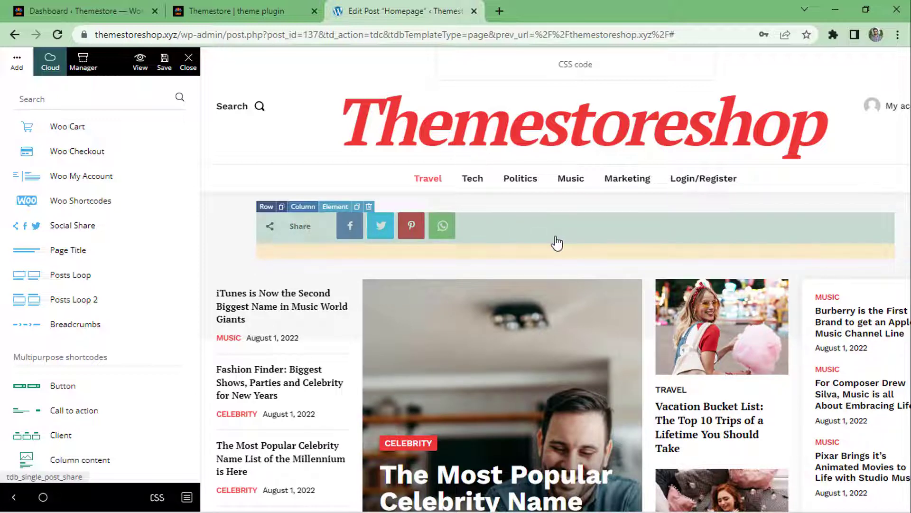
Set the Social Share element to the style with icons and network names, and align it right.
{"action": "left_click", "coordinate": [443, 228]}
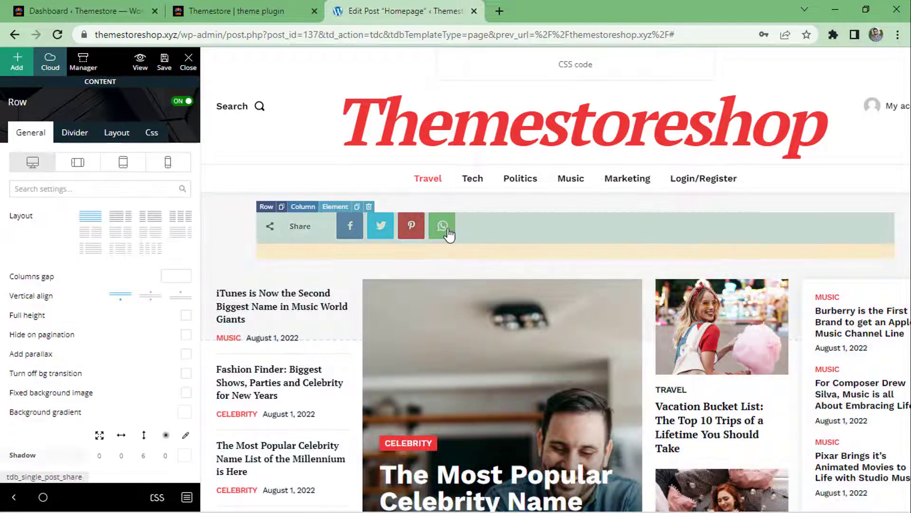
{"action": "left_click", "coordinate": [449, 233]}
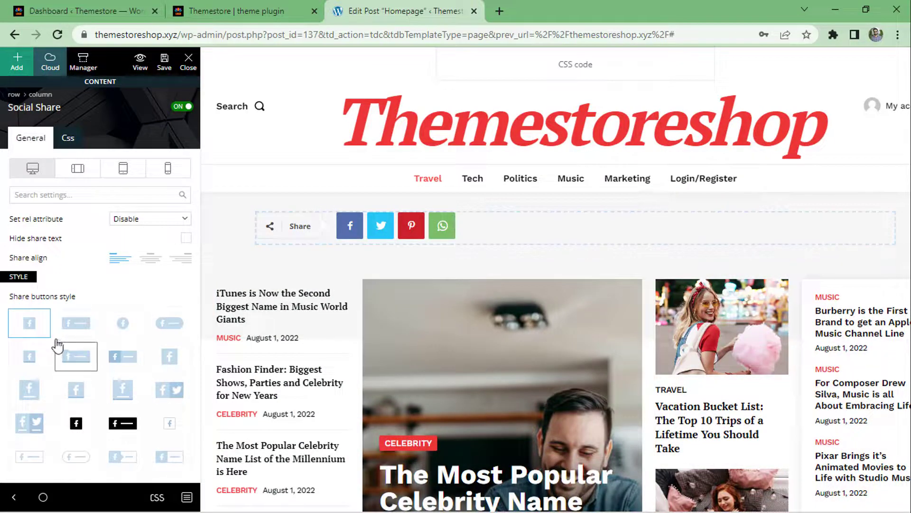
{"action": "left_click", "coordinate": [65, 328]}
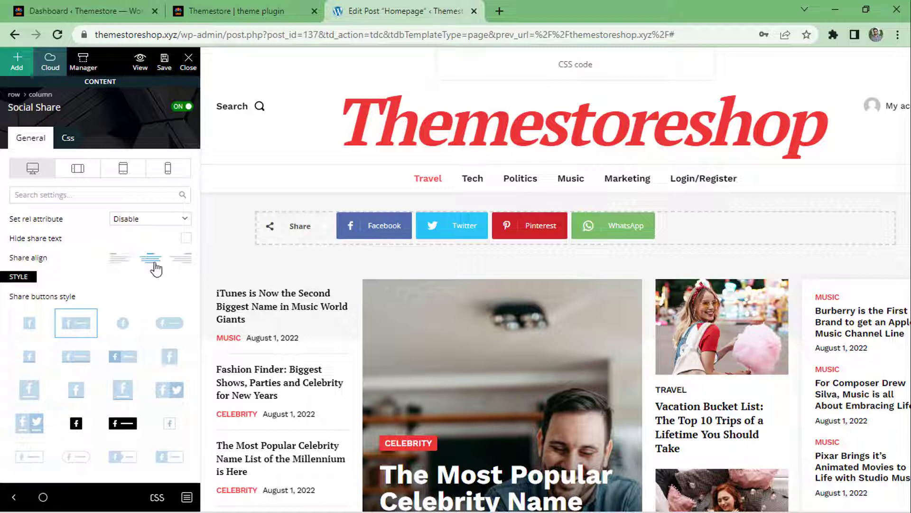
{"action": "left_click", "coordinate": [155, 264]}
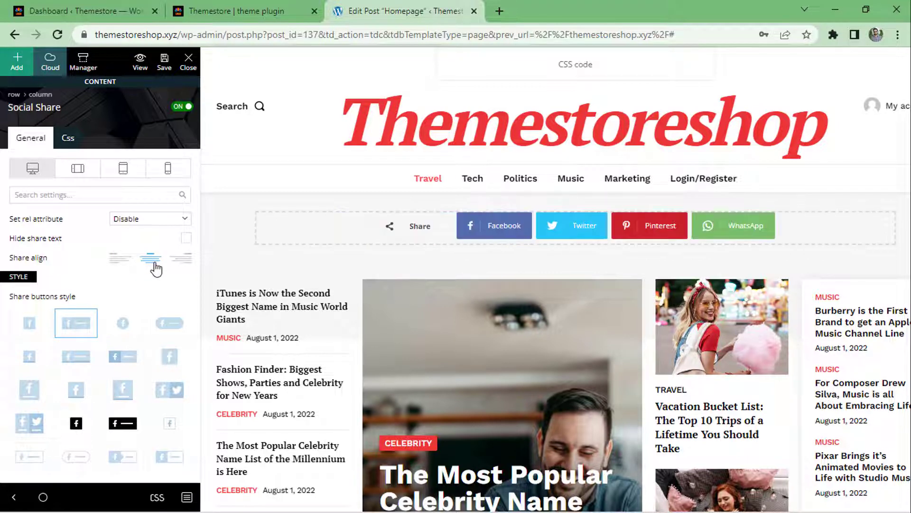
{"action": "left_click", "coordinate": [187, 262]}
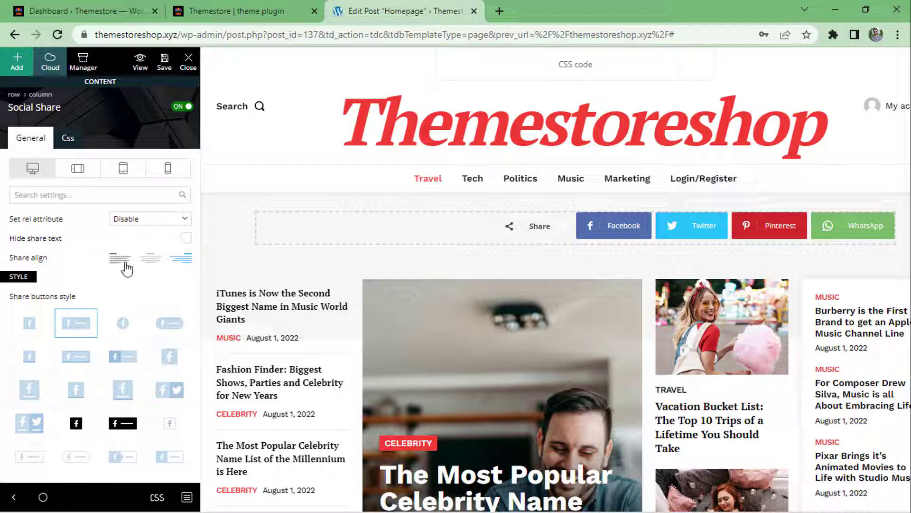
Examine the Social Share element's button styles and its label color, button color, border and font settings.
{"action": "scroll", "coordinate": [154, 288], "scroll_direction": "down", "scroll_amount": 3}
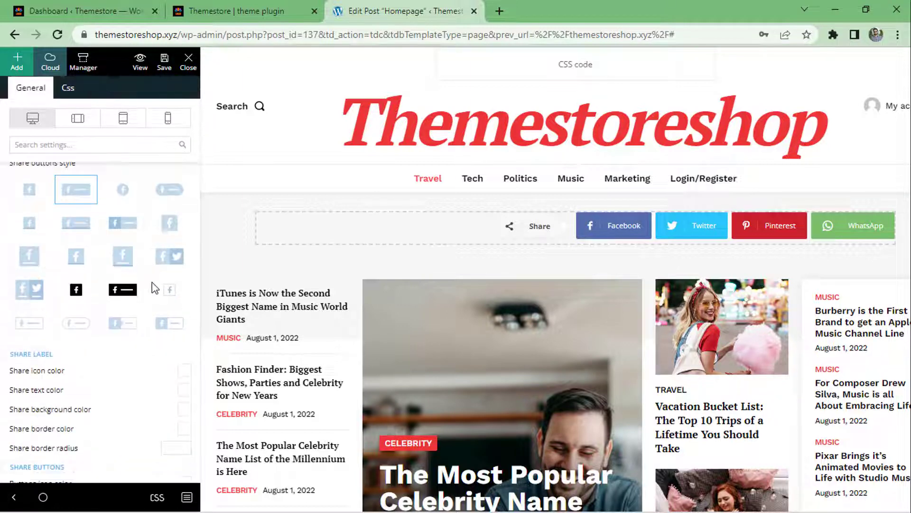
{"action": "scroll", "coordinate": [109, 295], "scroll_direction": "up", "scroll_amount": 2}
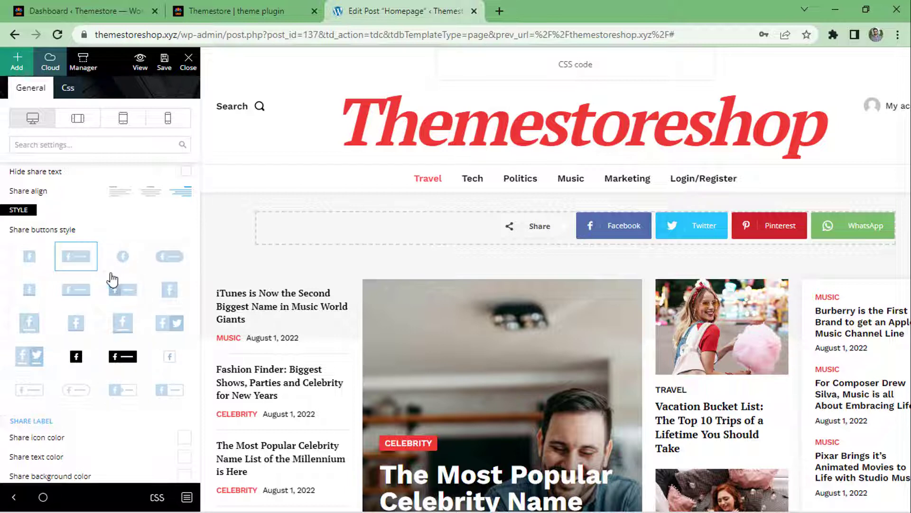
{"action": "left_click", "coordinate": [122, 356]}
{"action": "scroll", "coordinate": [119, 351], "scroll_direction": "down", "scroll_amount": 3}
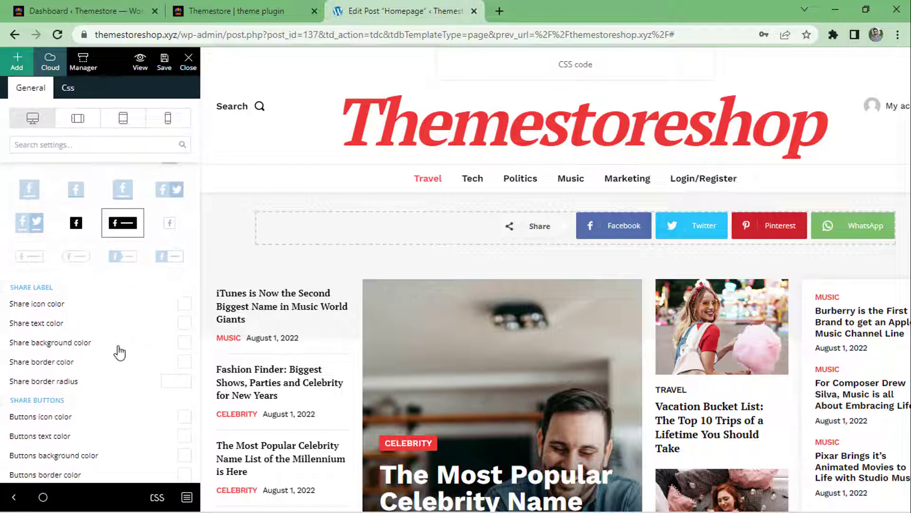
{"action": "scroll", "coordinate": [118, 351], "scroll_direction": "down", "scroll_amount": 3}
{"action": "scroll", "coordinate": [118, 351], "scroll_direction": "up", "scroll_amount": 2}
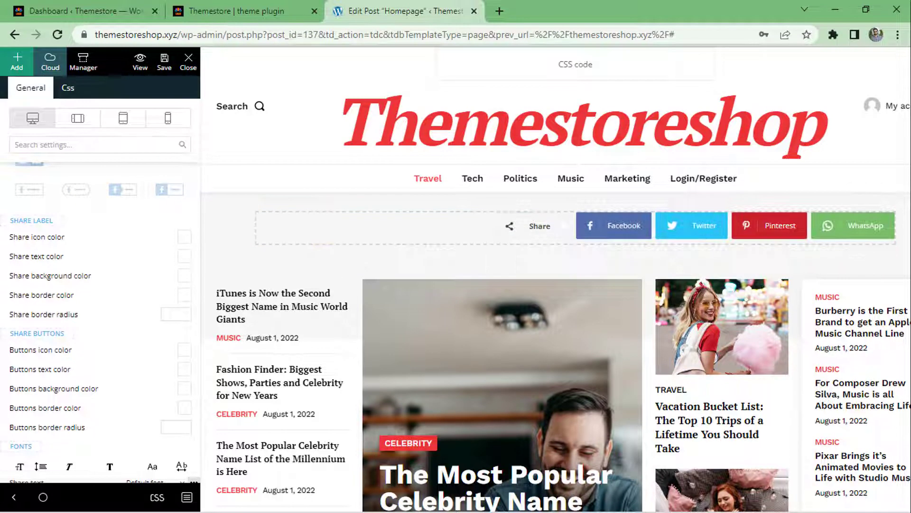
{"action": "scroll", "coordinate": [5, 295], "scroll_direction": "down", "scroll_amount": 2}
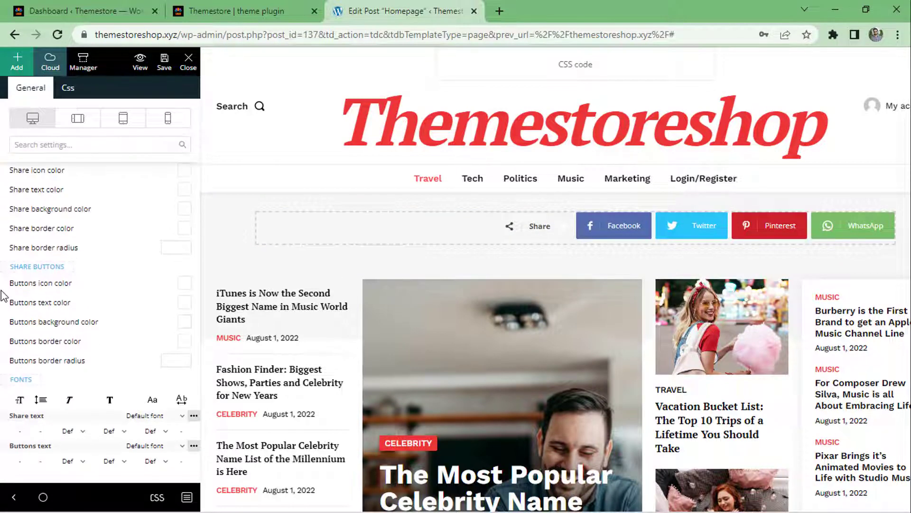
{"action": "scroll", "coordinate": [3, 340], "scroll_direction": "down", "scroll_amount": 1}
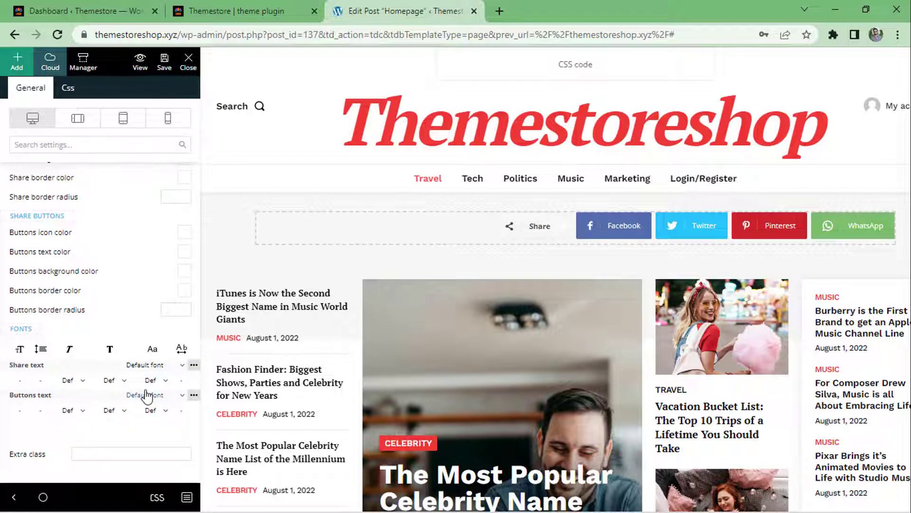
Preview the homepage's Politics section at full width without the editor sidebar, and restore the sidebar.
{"action": "scroll", "coordinate": [338, 265], "scroll_direction": "down", "scroll_amount": 12}
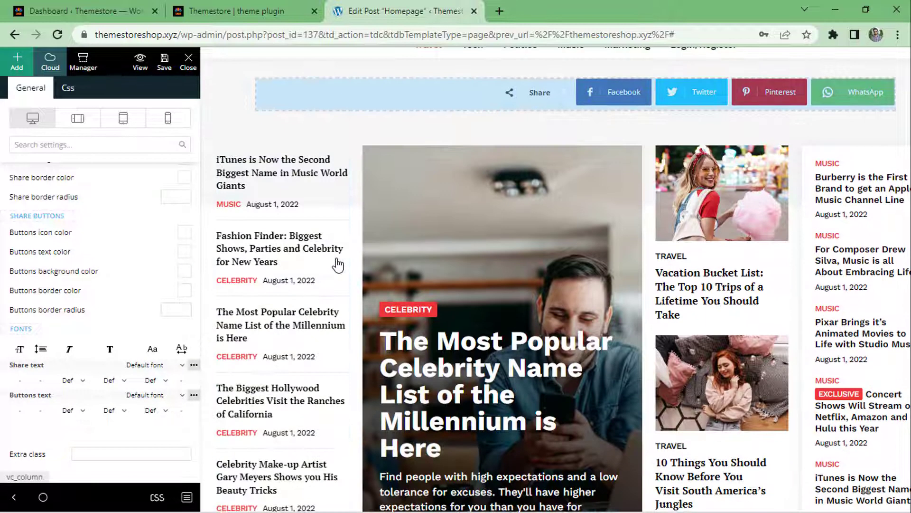
{"action": "scroll", "coordinate": [337, 264], "scroll_direction": "down", "scroll_amount": 13}
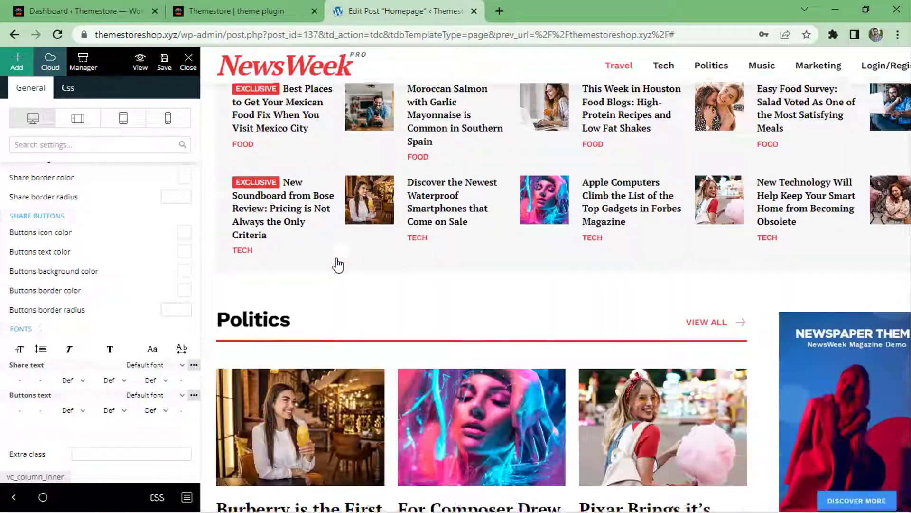
{"action": "scroll", "coordinate": [860, 245], "scroll_direction": "up", "scroll_amount": 3}
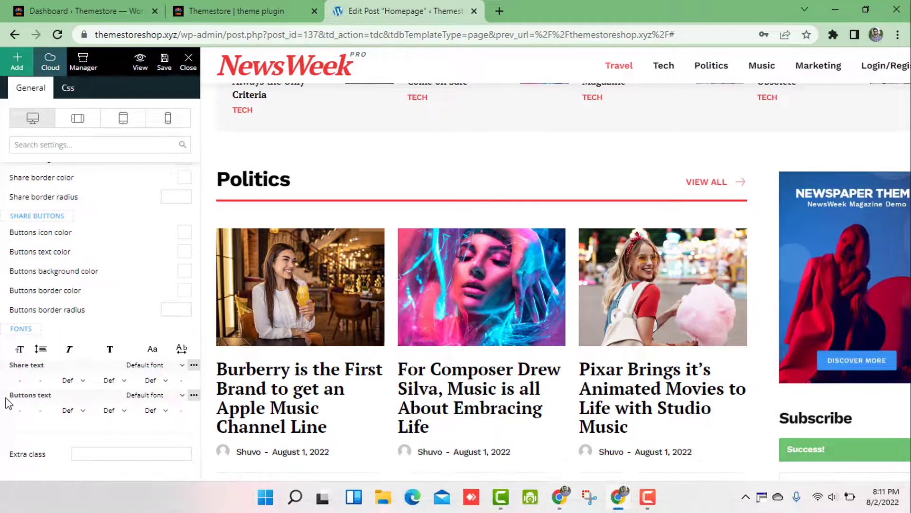
{"action": "left_click", "coordinate": [8, 495]}
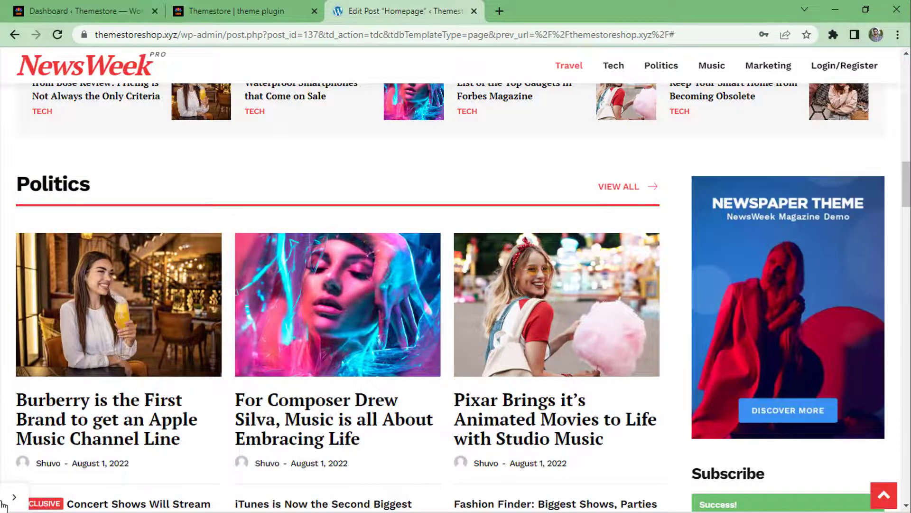
{"action": "left_click", "coordinate": [5, 504]}
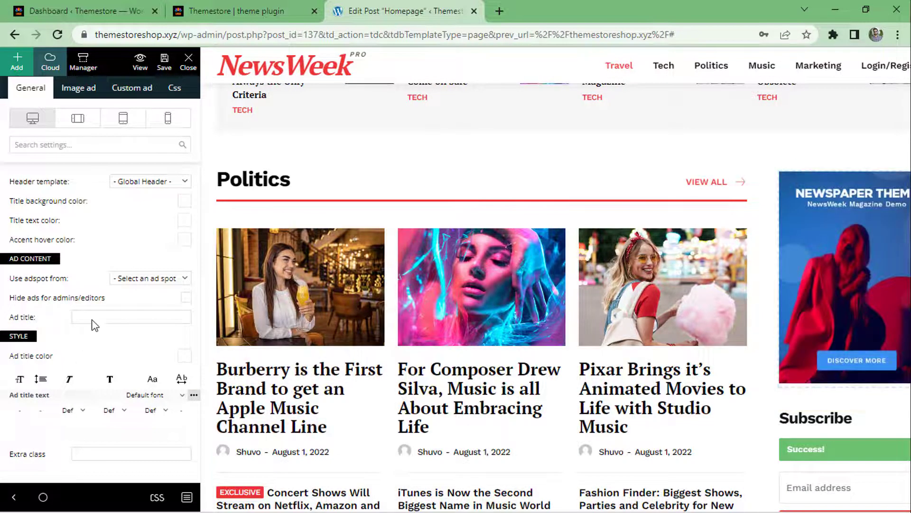
Look over the general settings of the ad box beside the Politics section and delete that ad box.
{"action": "scroll", "coordinate": [116, 258], "scroll_direction": "up", "scroll_amount": 3}
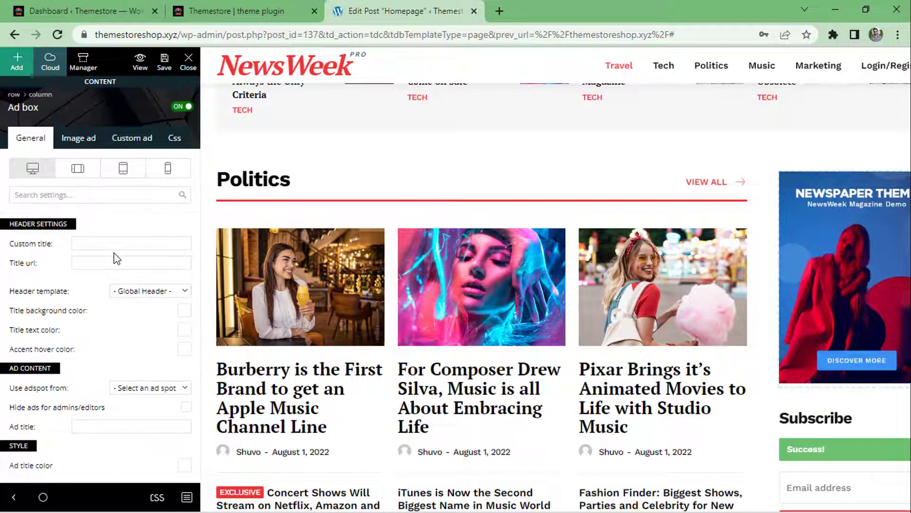
{"action": "left_click", "coordinate": [142, 388]}
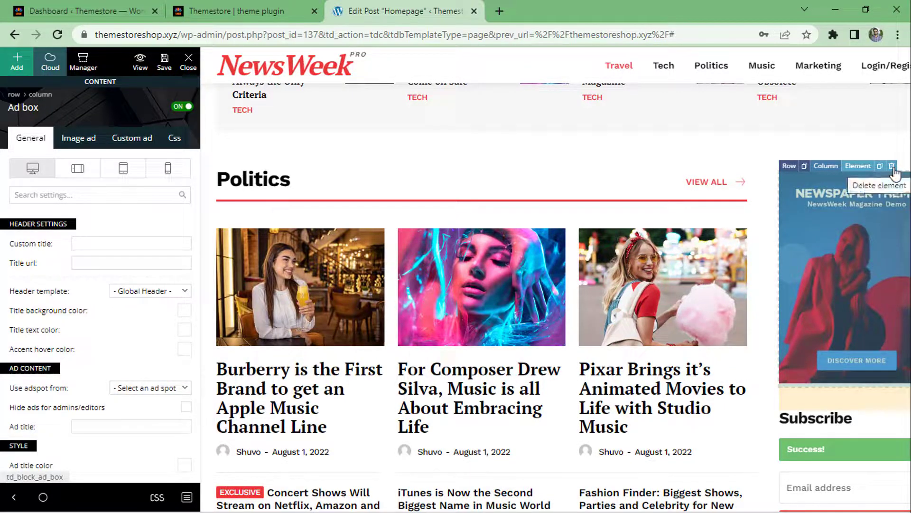
{"action": "left_click", "coordinate": [892, 167]}
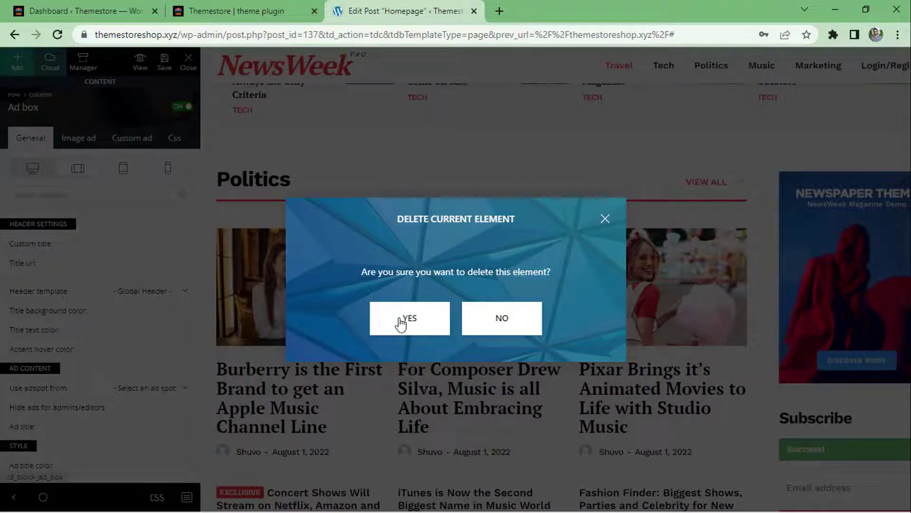
{"action": "left_click", "coordinate": [427, 328]}
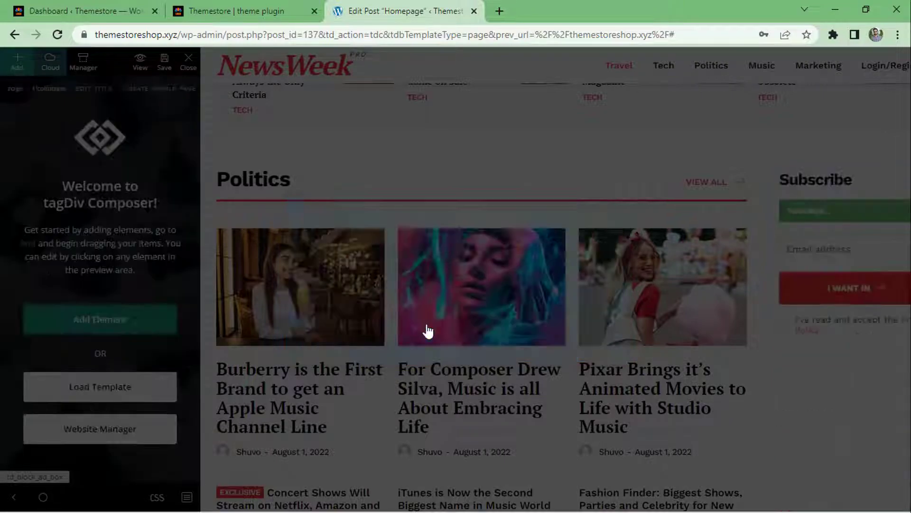
Look over the homepage sections below Politics, around Food & travel, and the sticky header's logo.
{"action": "scroll", "coordinate": [800, 315], "scroll_direction": "down", "scroll_amount": 8}
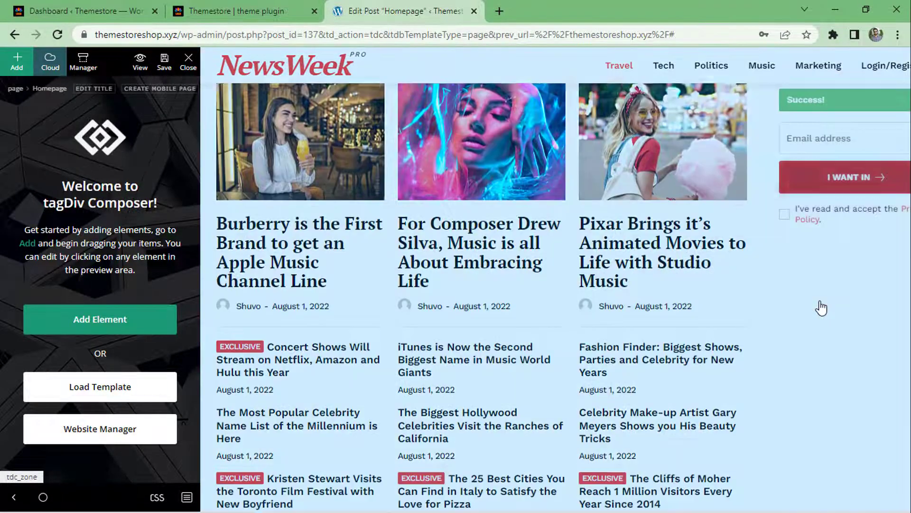
{"action": "scroll", "coordinate": [821, 307], "scroll_direction": "down", "scroll_amount": 12}
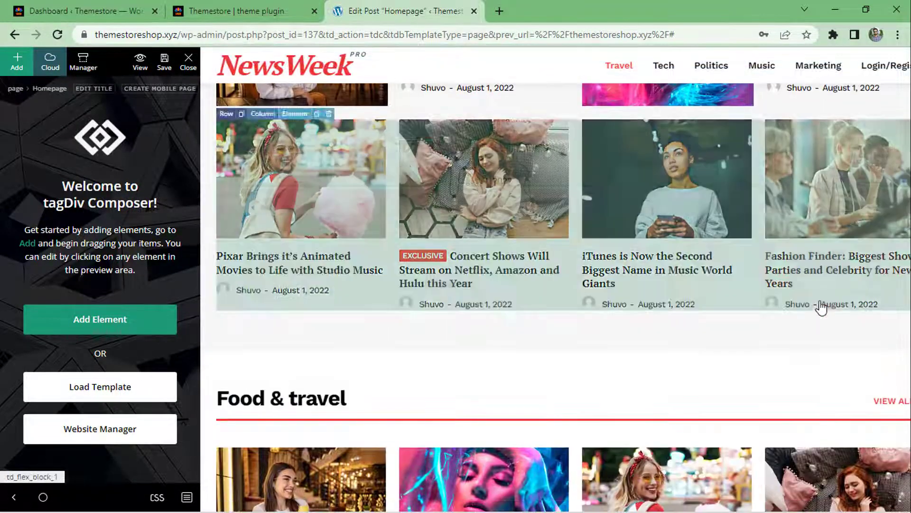
{"action": "scroll", "coordinate": [822, 307], "scroll_direction": "down", "scroll_amount": 3}
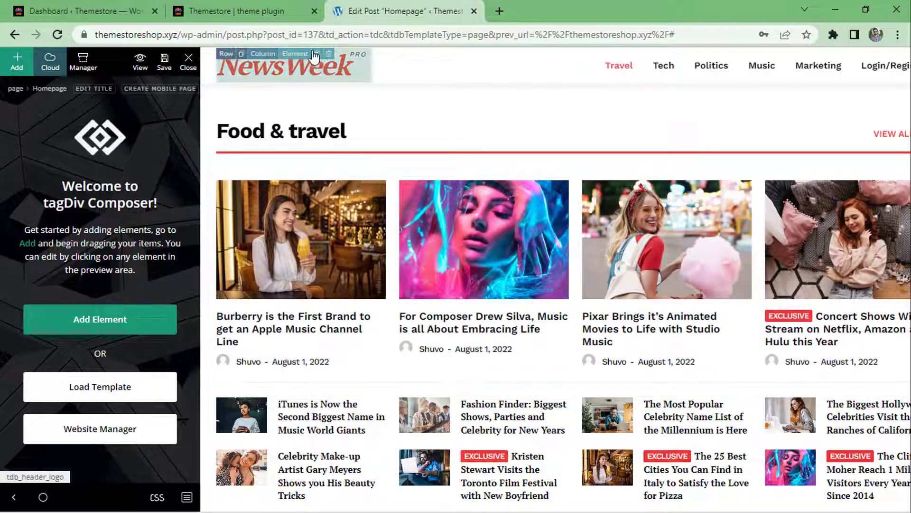
{"action": "scroll", "coordinate": [623, 386], "scroll_direction": "down", "scroll_amount": 2}
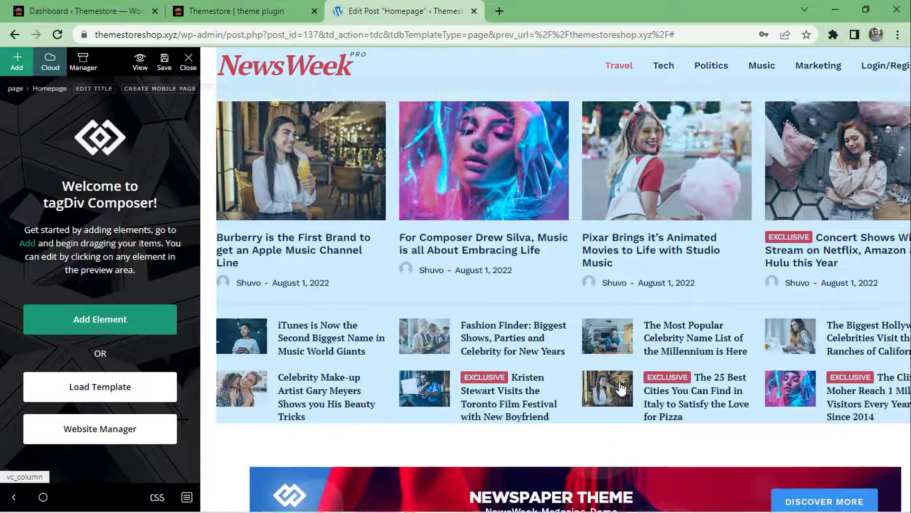
{"action": "scroll", "coordinate": [393, 85], "scroll_direction": "up", "scroll_amount": 5}
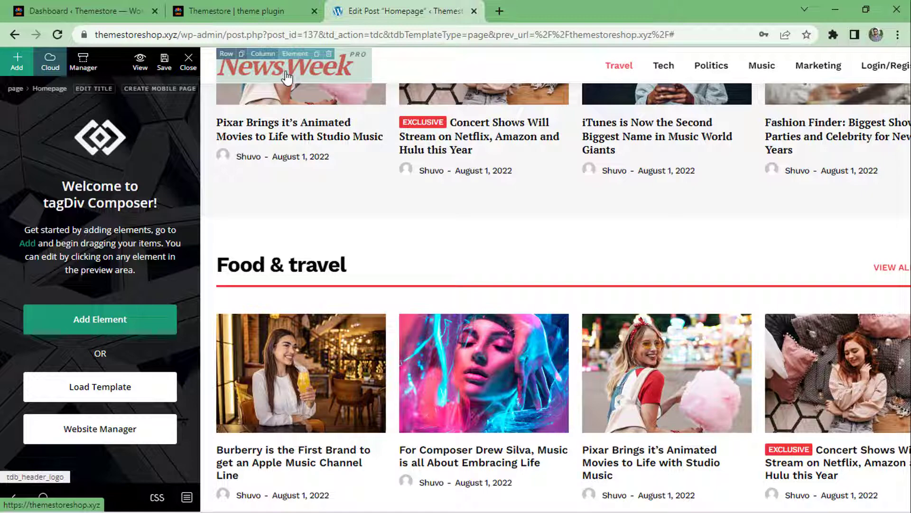
{"action": "scroll", "coordinate": [434, 223], "scroll_direction": "down", "scroll_amount": 3}
{"action": "scroll", "coordinate": [437, 228], "scroll_direction": "up", "scroll_amount": 3}
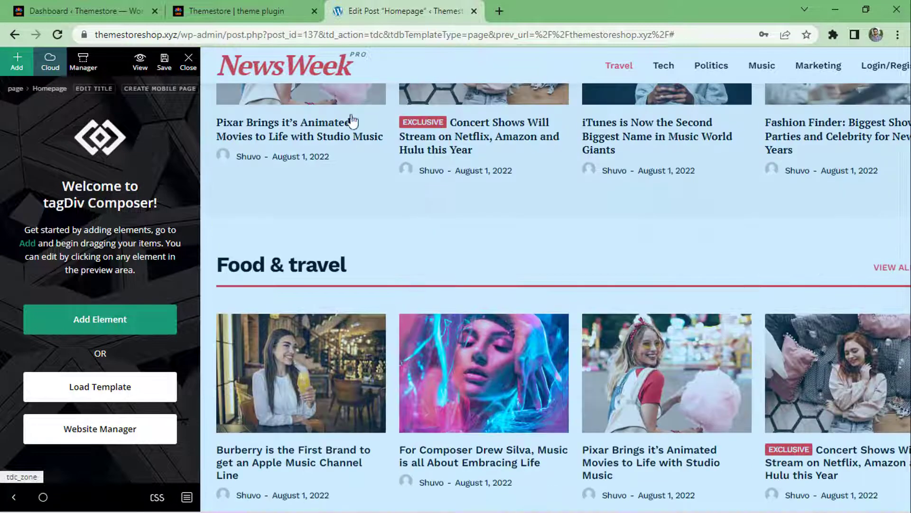
Set the sticky header logo's text to "Themestoreshop".
{"action": "left_click", "coordinate": [346, 76]}
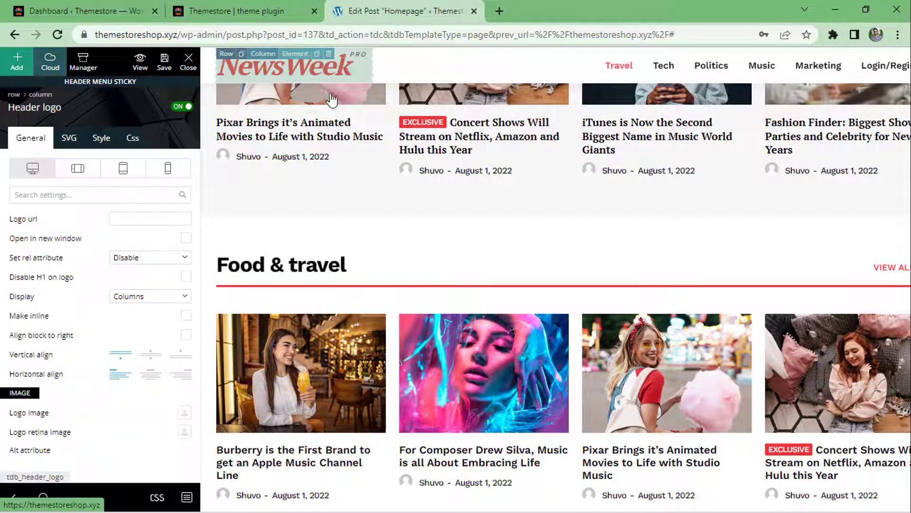
{"action": "scroll", "coordinate": [72, 327], "scroll_direction": "down", "scroll_amount": 6}
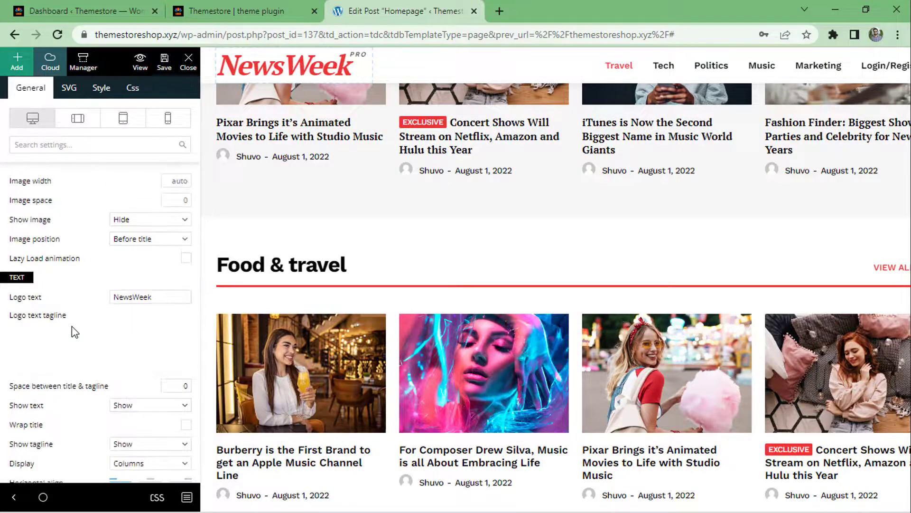
{"action": "double_click", "coordinate": [163, 295]}
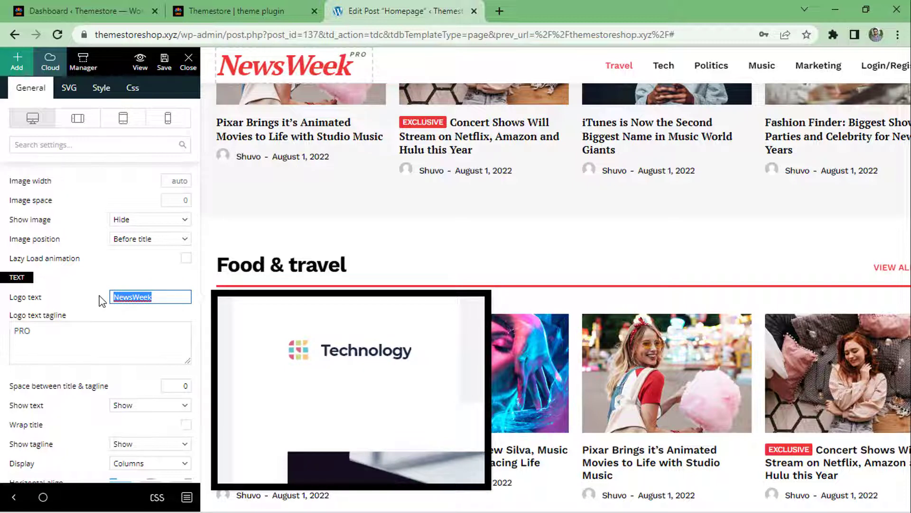
{"action": "type", "text": "th"}
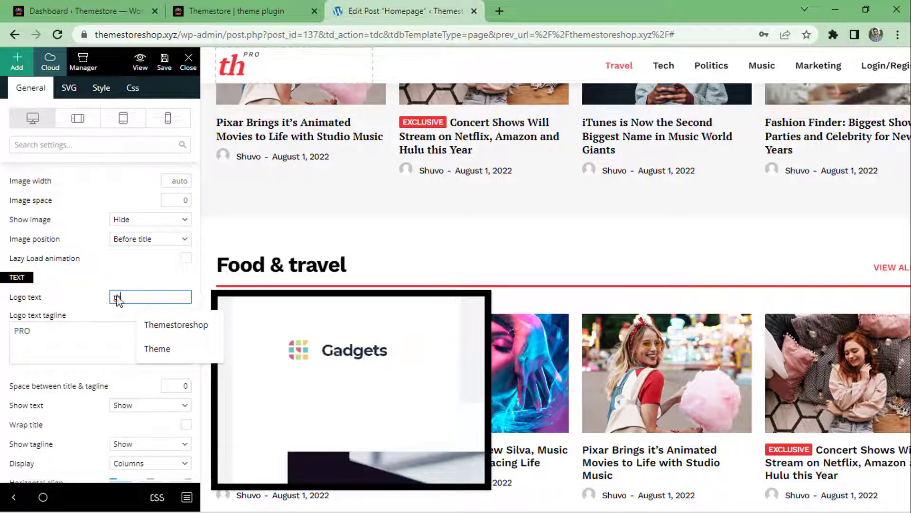
{"action": "left_click", "coordinate": [168, 325]}
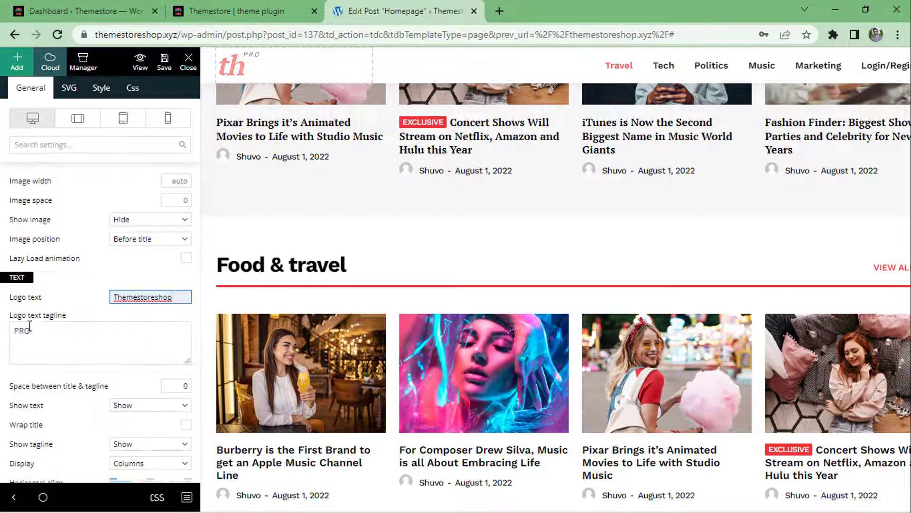
Remove the "PRO" tagline from the sticky header logo, keeping its text set to Show.
{"action": "left_click_drag", "start_coordinate": [36, 334], "coordinate": [2, 342]}
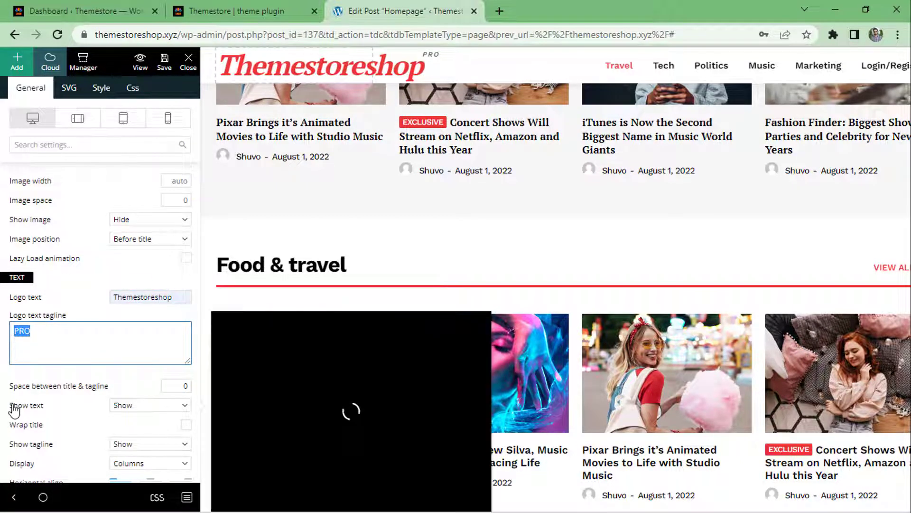
{"action": "left_click", "coordinate": [134, 405]}
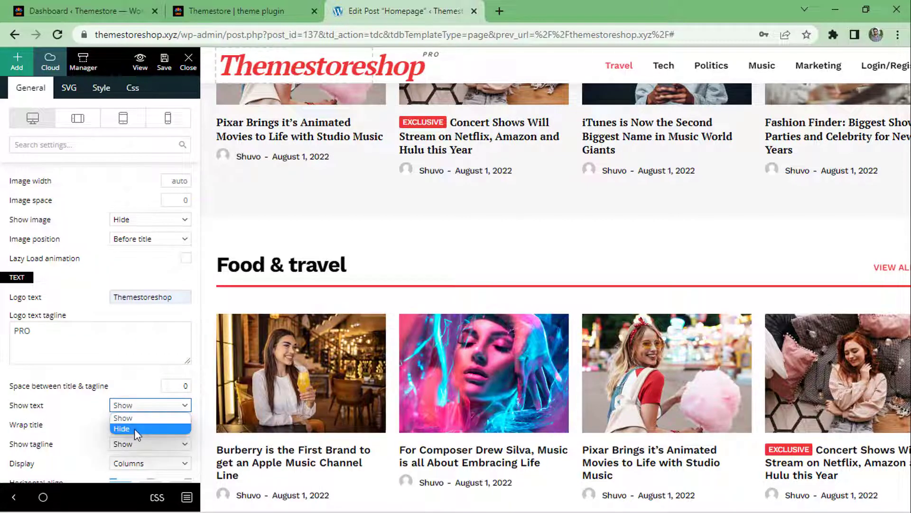
{"action": "left_click", "coordinate": [128, 416]}
{"action": "left_click_drag", "start_coordinate": [50, 328], "coordinate": [3, 329]}
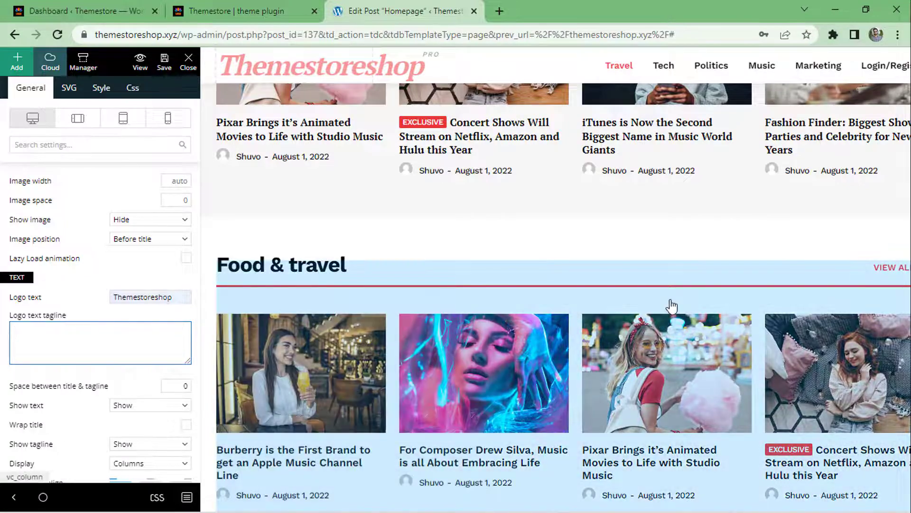
Delete the Newspaper Theme banner ad box above the Exclusive content section.
{"action": "scroll", "coordinate": [550, 290], "scroll_direction": "down", "scroll_amount": 10}
{"action": "scroll", "coordinate": [549, 289], "scroll_direction": "down", "scroll_amount": 4}
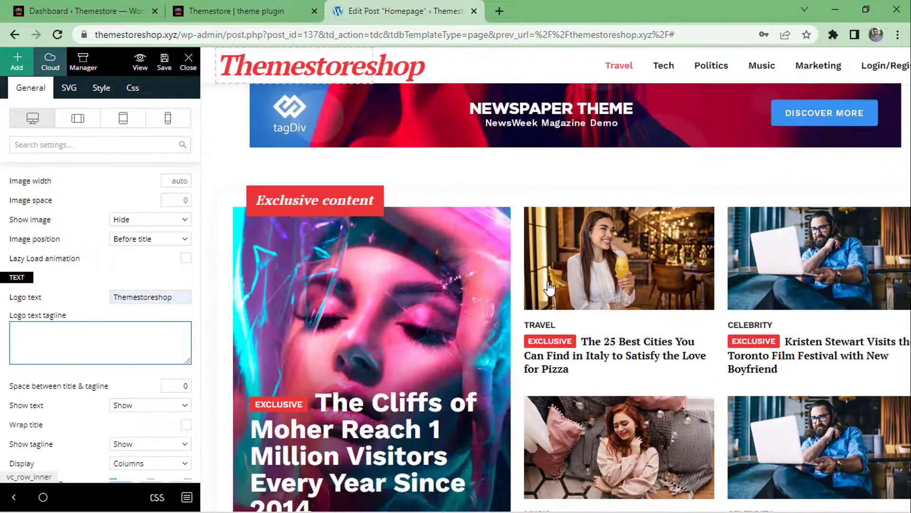
{"action": "scroll", "coordinate": [500, 264], "scroll_direction": "up", "scroll_amount": 3}
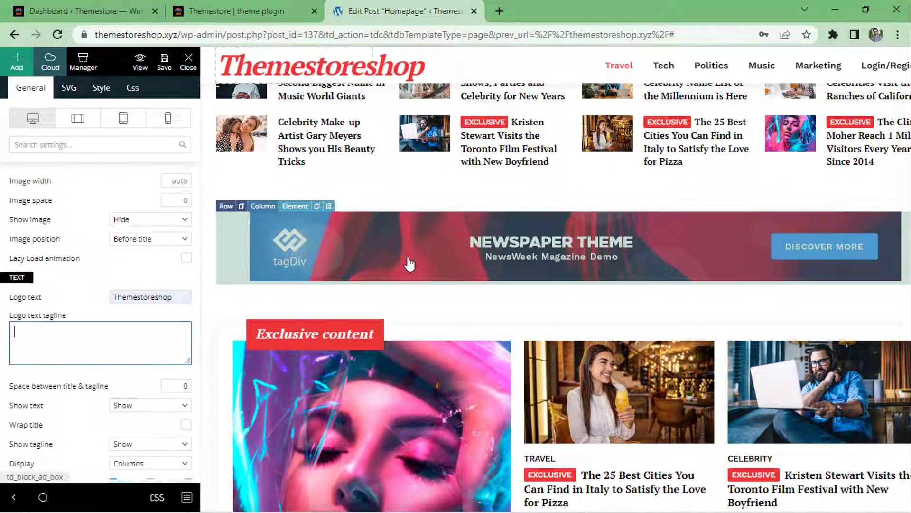
{"action": "left_click", "coordinate": [330, 209]}
{"action": "left_click", "coordinate": [409, 321]}
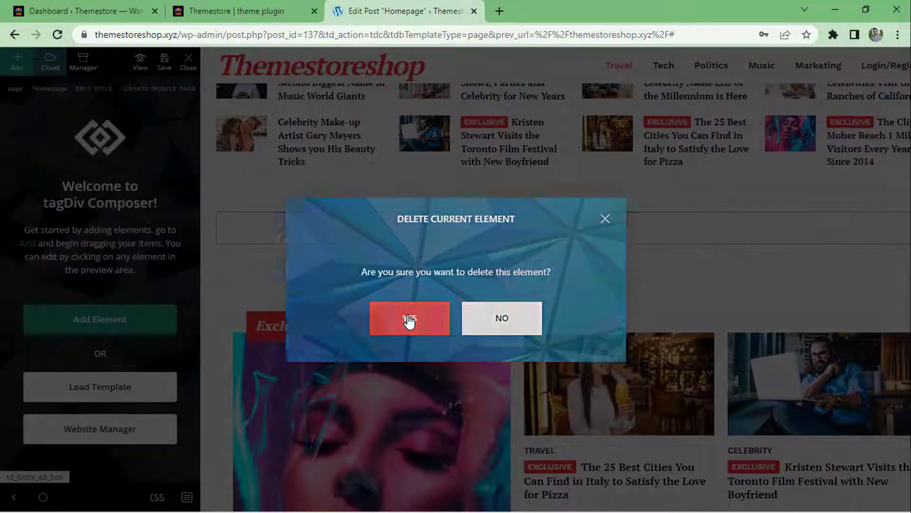
Look over the homepage from the Exclusive content section through Recent posts to the footer.
{"action": "scroll", "coordinate": [508, 294], "scroll_direction": "down", "scroll_amount": 4}
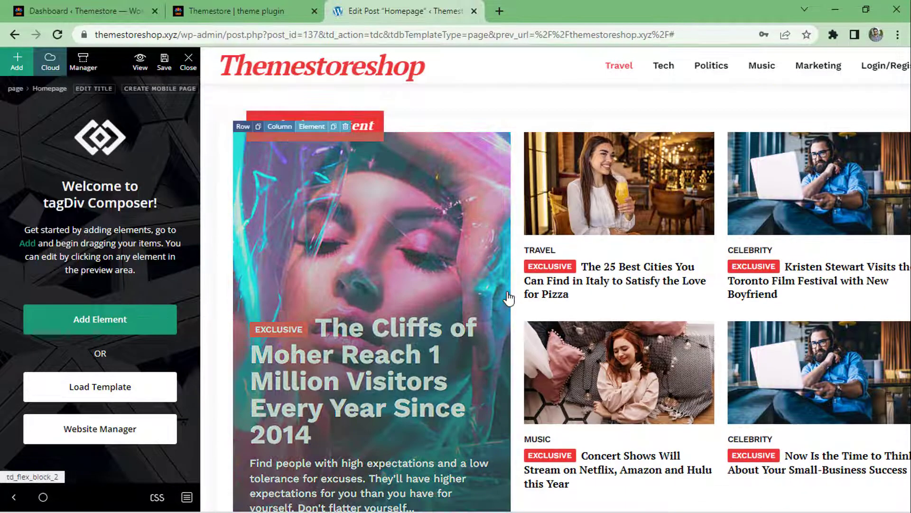
{"action": "scroll", "coordinate": [516, 296], "scroll_direction": "down", "scroll_amount": 10}
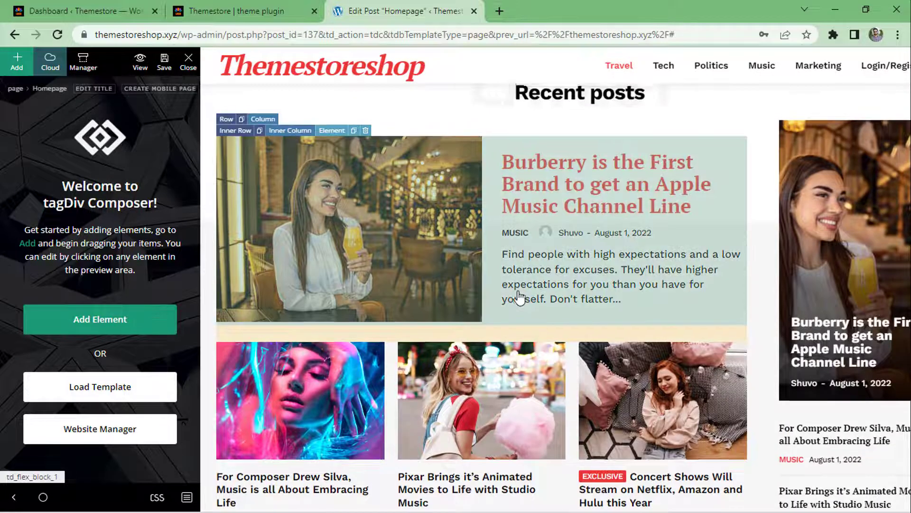
{"action": "scroll", "coordinate": [520, 297], "scroll_direction": "up", "scroll_amount": 4}
{"action": "scroll", "coordinate": [520, 297], "scroll_direction": "down", "scroll_amount": 12}
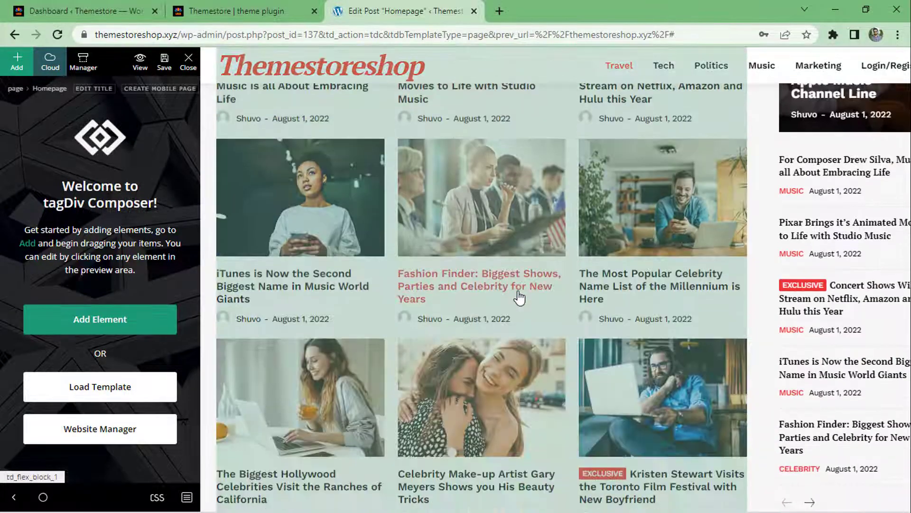
{"action": "scroll", "coordinate": [520, 298], "scroll_direction": "down", "scroll_amount": 7}
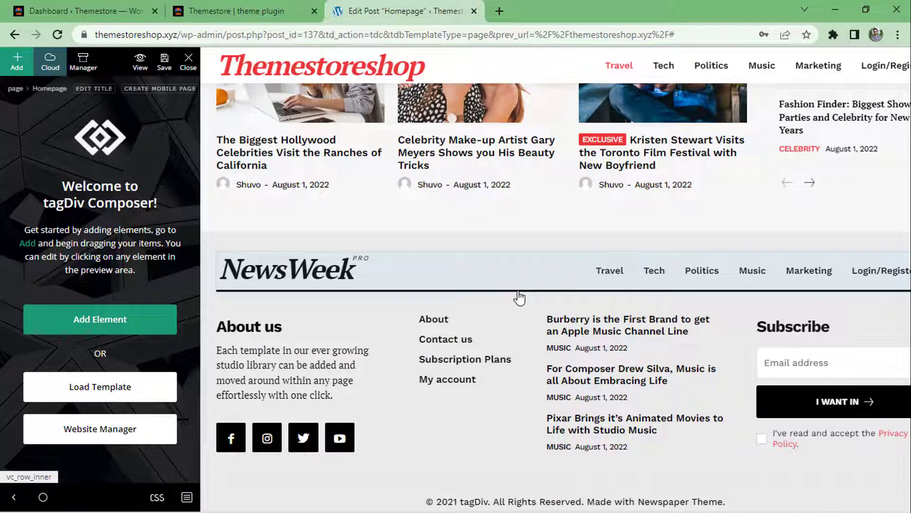
{"action": "scroll", "coordinate": [520, 298], "scroll_direction": "down", "scroll_amount": 1}
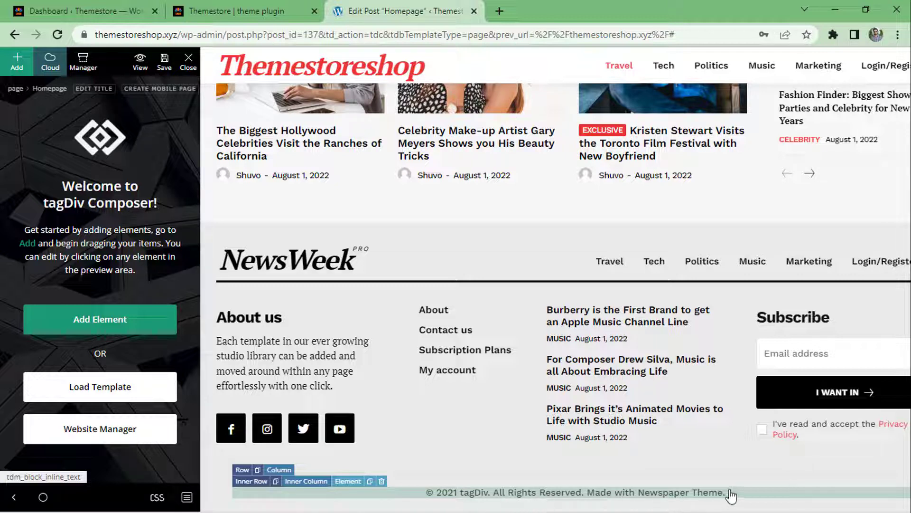
Change the footer's copyright text to "© 2022. All Rights Reserved.".
{"action": "left_click", "coordinate": [620, 497]}
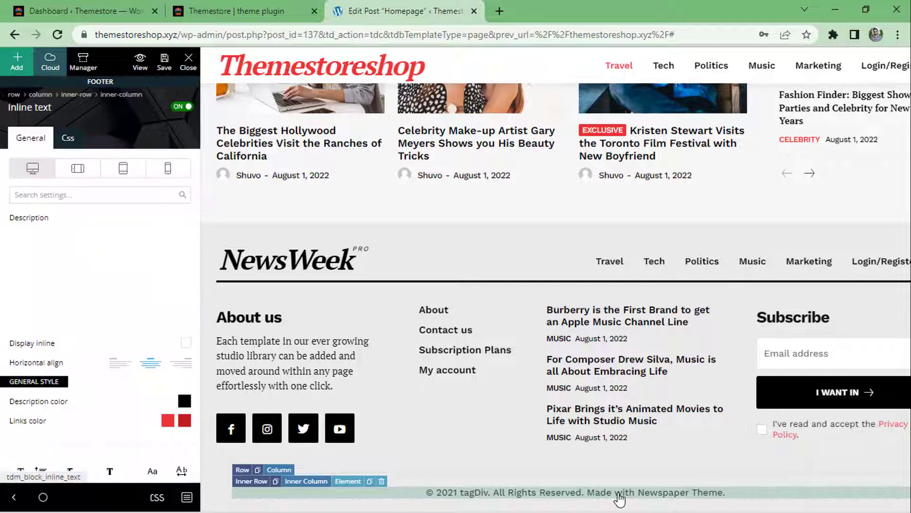
{"action": "scroll", "coordinate": [142, 332], "scroll_direction": "down", "scroll_amount": 2}
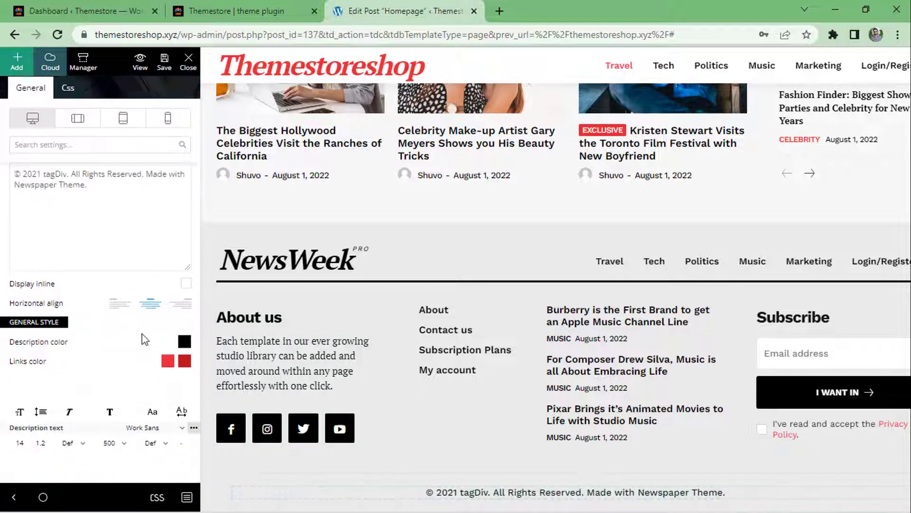
{"action": "scroll", "coordinate": [145, 340], "scroll_direction": "up", "scroll_amount": 2}
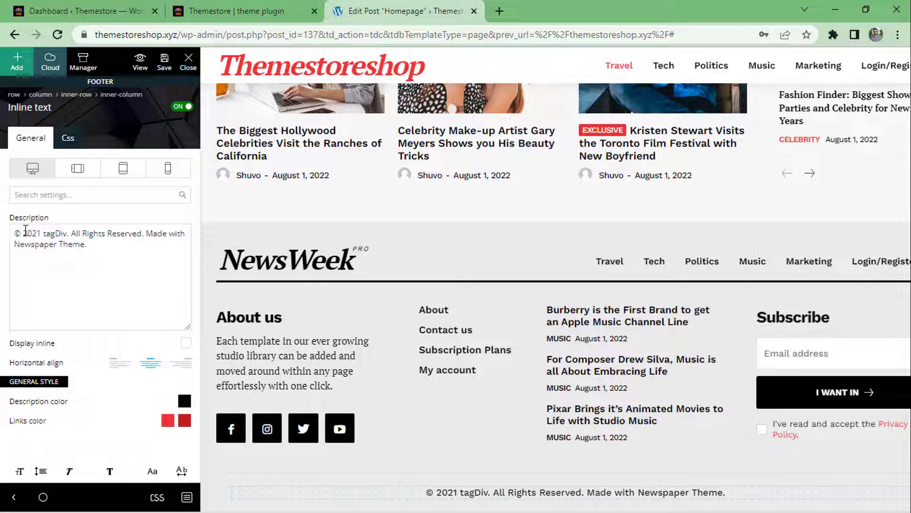
{"action": "left_click", "coordinate": [41, 231]}
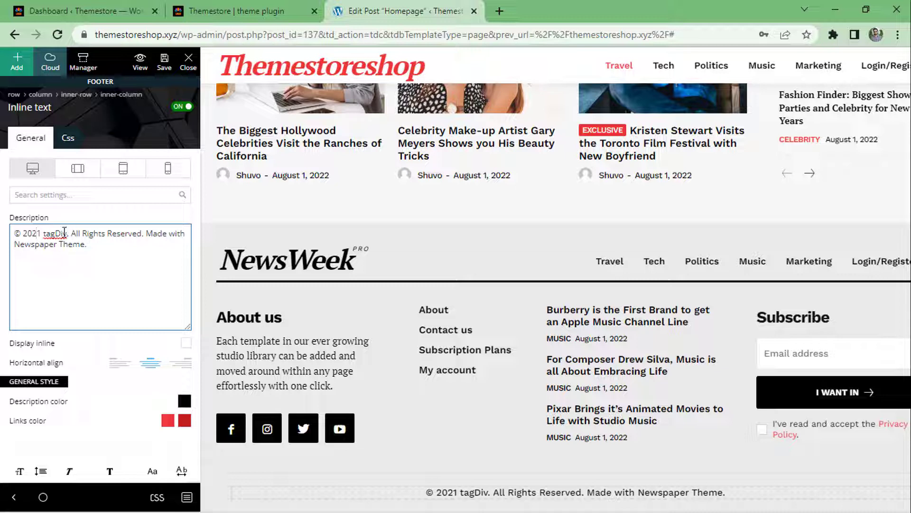
{"action": "left_click_drag", "start_coordinate": [67, 231], "coordinate": [38, 231]}
{"action": "type", "text": "2"}
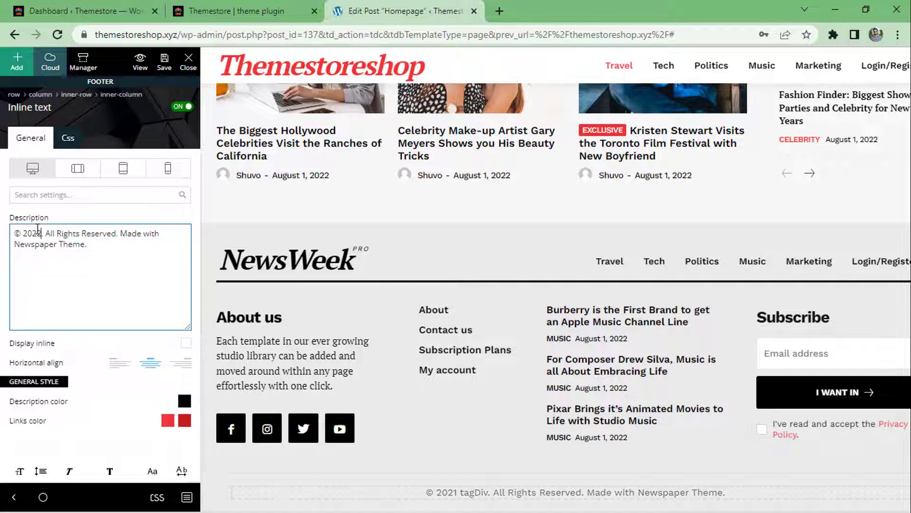
{"action": "left_click_drag", "start_coordinate": [119, 233], "coordinate": [132, 248]}
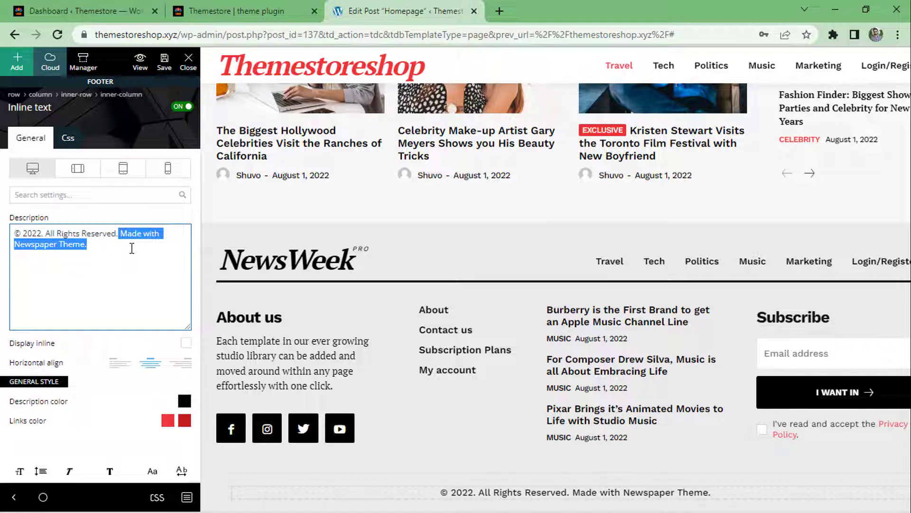
{"action": "key", "text": "BackSpace"}
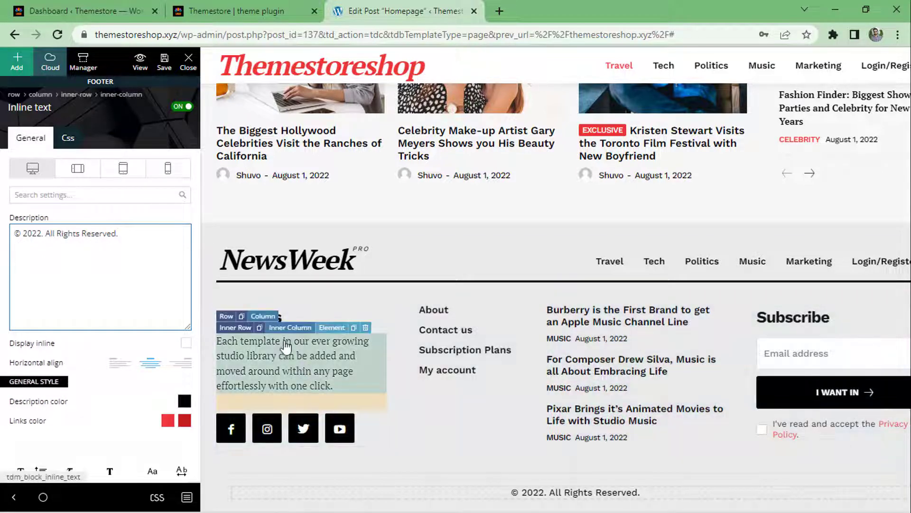
Open the description text under the footer's About us heading, and review the homepage back up to the header.
{"action": "left_click", "coordinate": [285, 370]}
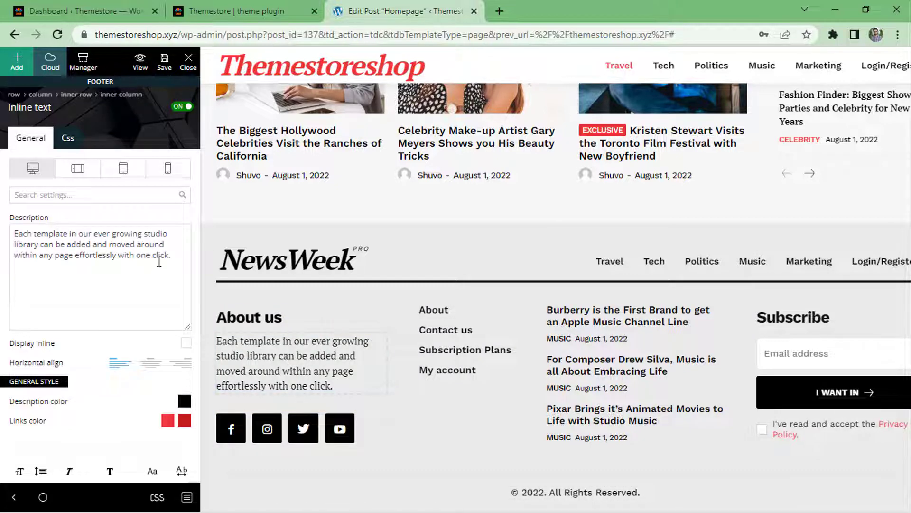
{"action": "left_click_drag", "start_coordinate": [172, 257], "coordinate": [2, 223]}
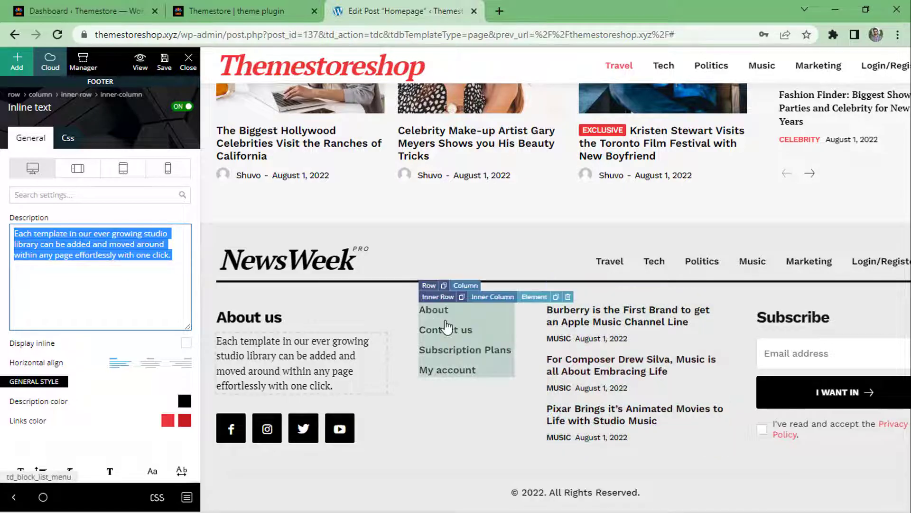
{"action": "scroll", "coordinate": [446, 327], "scroll_direction": "up", "scroll_amount": 10}
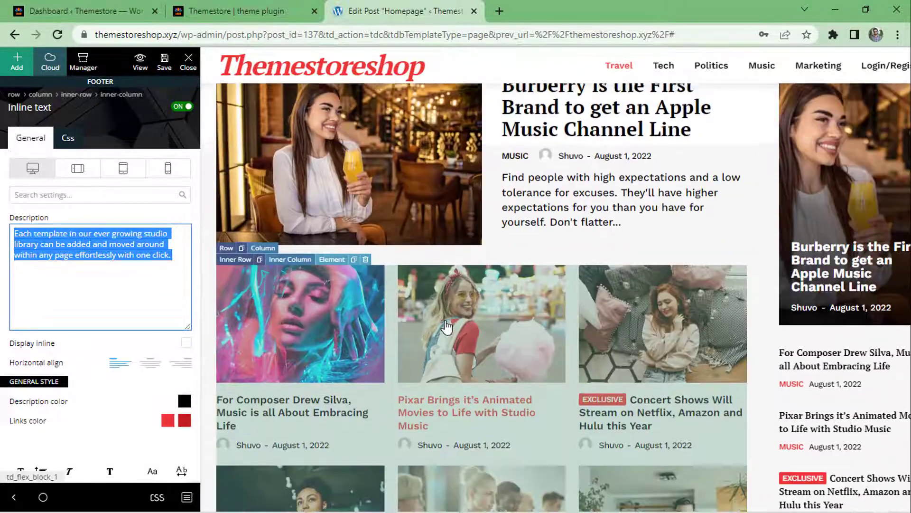
{"action": "scroll", "coordinate": [447, 326], "scroll_direction": "up", "scroll_amount": 15}
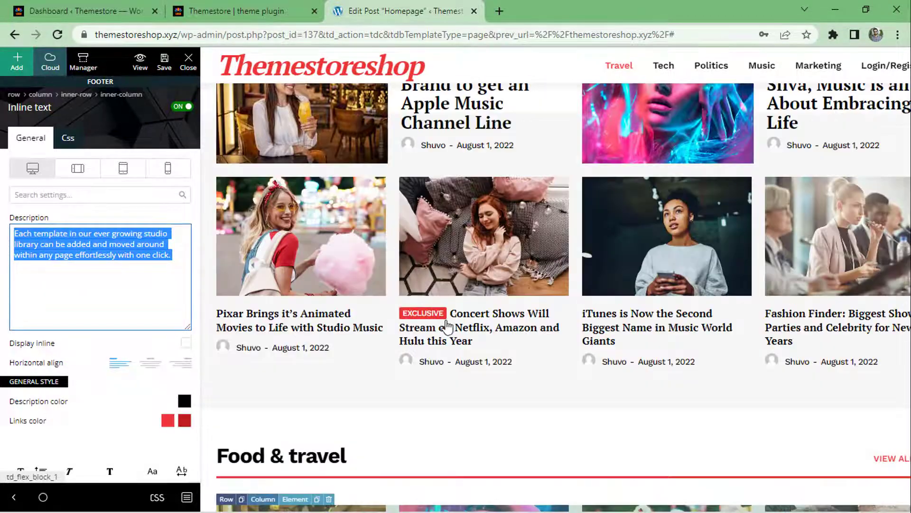
{"action": "scroll", "coordinate": [447, 326], "scroll_direction": "up", "scroll_amount": 15}
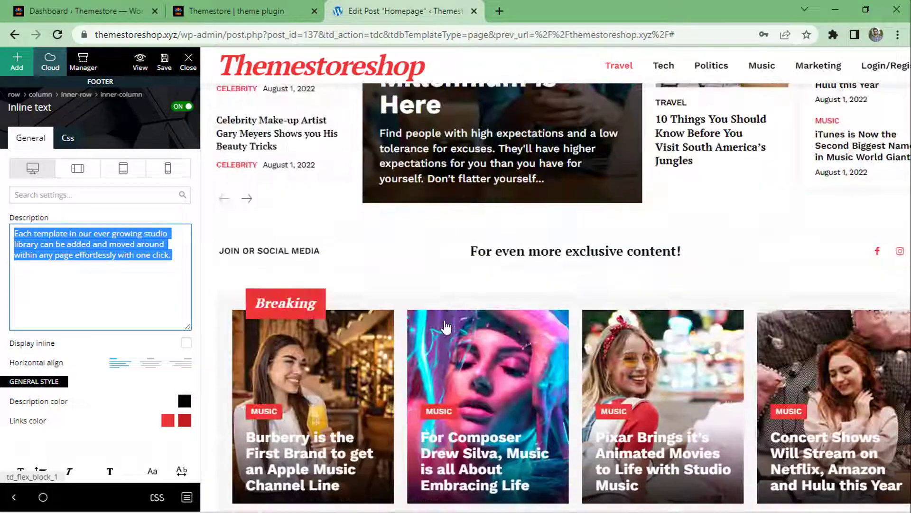
{"action": "scroll", "coordinate": [451, 317], "scroll_direction": "up", "scroll_amount": 4}
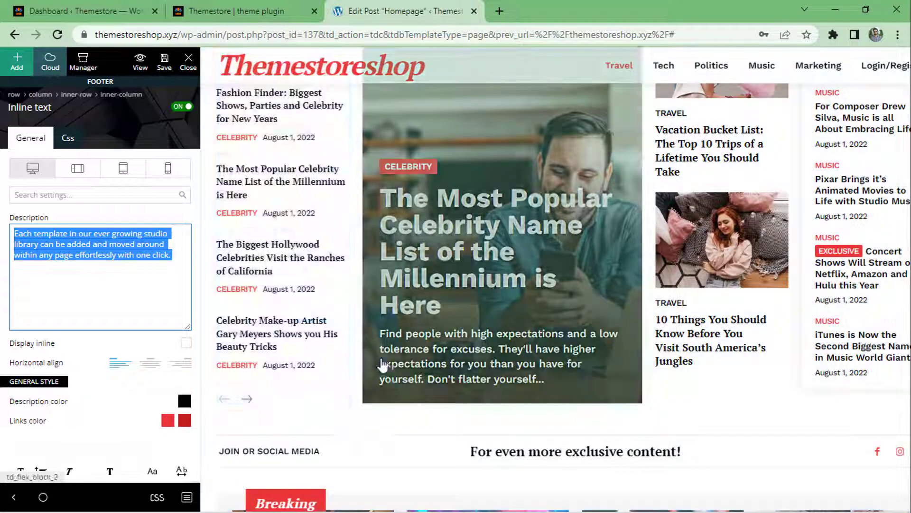
{"action": "scroll", "coordinate": [359, 345], "scroll_direction": "up", "scroll_amount": 5}
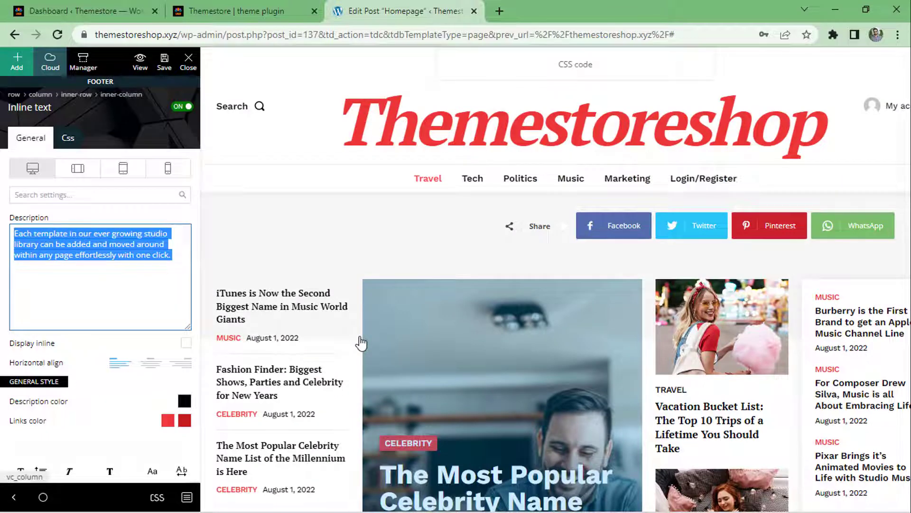
{"action": "left_click", "coordinate": [1, 322]}
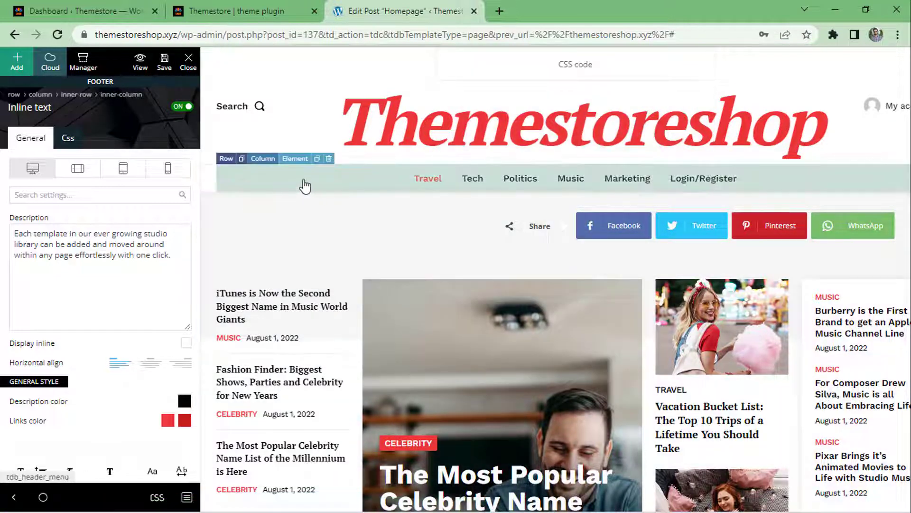
Check the live homepage in a new tab, and save the homepage changes in the editor.
{"action": "left_click", "coordinate": [140, 66]}
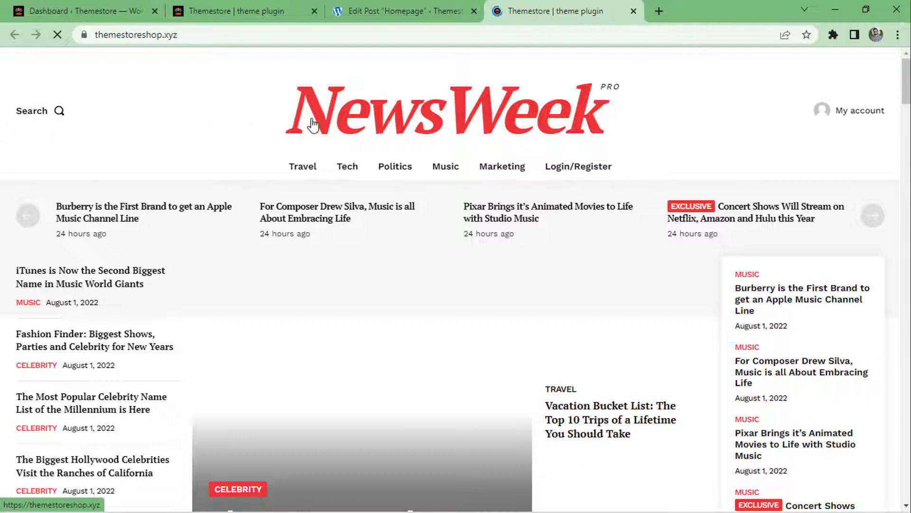
{"action": "scroll", "coordinate": [661, 238], "scroll_direction": "down", "scroll_amount": 5}
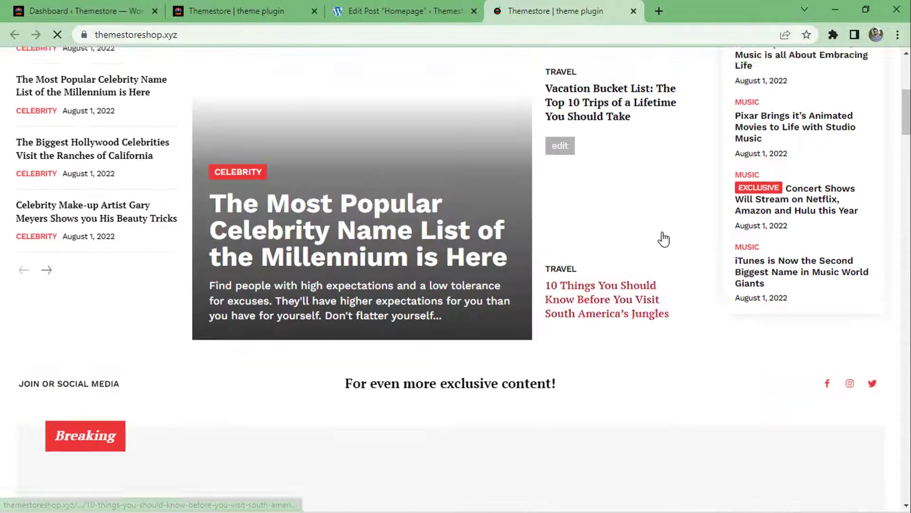
{"action": "scroll", "coordinate": [661, 238], "scroll_direction": "up", "scroll_amount": 5}
{"action": "left_click", "coordinate": [414, 19]}
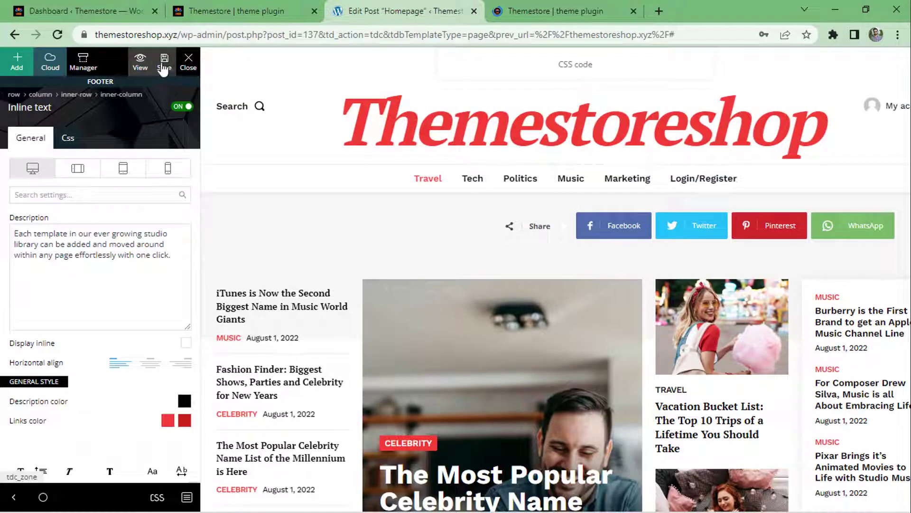
{"action": "left_click", "coordinate": [165, 70]}
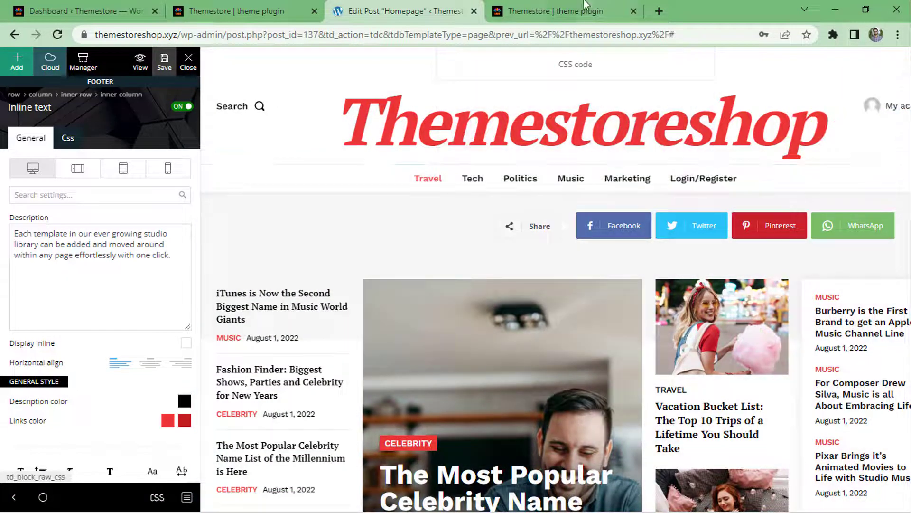
Reload the live homepage and check the footer's copyright text and the share buttons below the header.
{"action": "left_click", "coordinate": [554, 10]}
{"action": "left_click", "coordinate": [57, 34]}
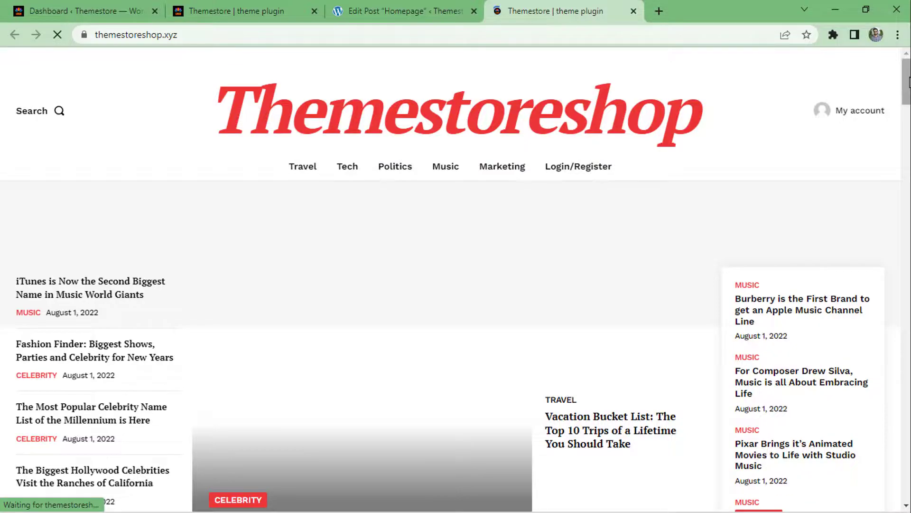
{"action": "left_click_drag", "start_coordinate": [906, 82], "coordinate": [878, 507]}
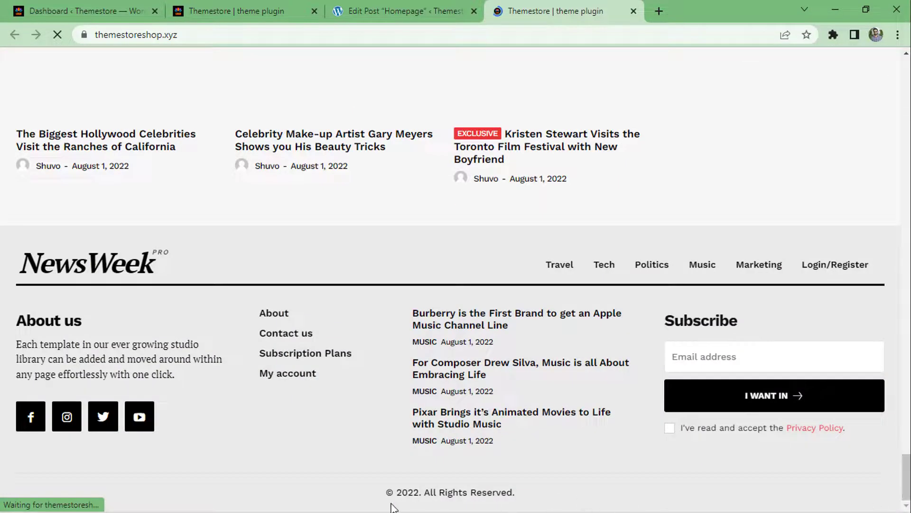
{"action": "left_click_drag", "start_coordinate": [389, 492], "coordinate": [539, 495]}
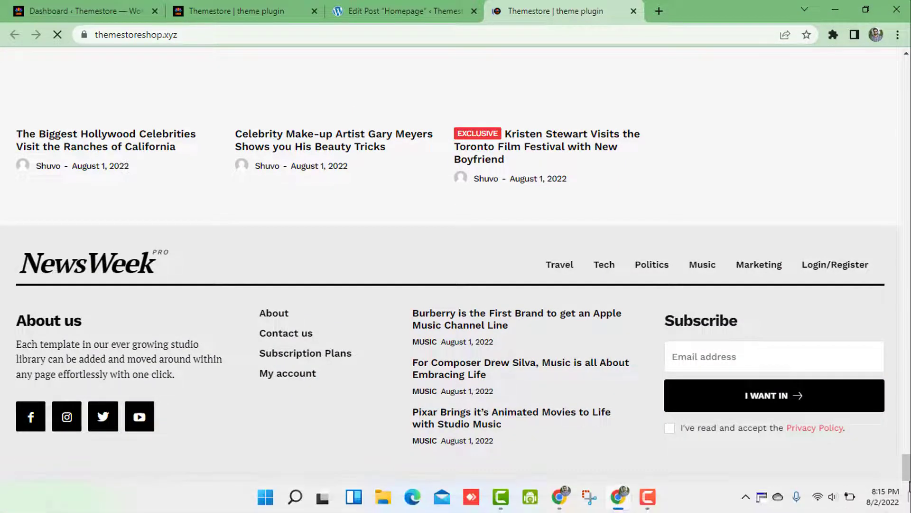
{"action": "left_click_drag", "start_coordinate": [906, 462], "coordinate": [876, 95]}
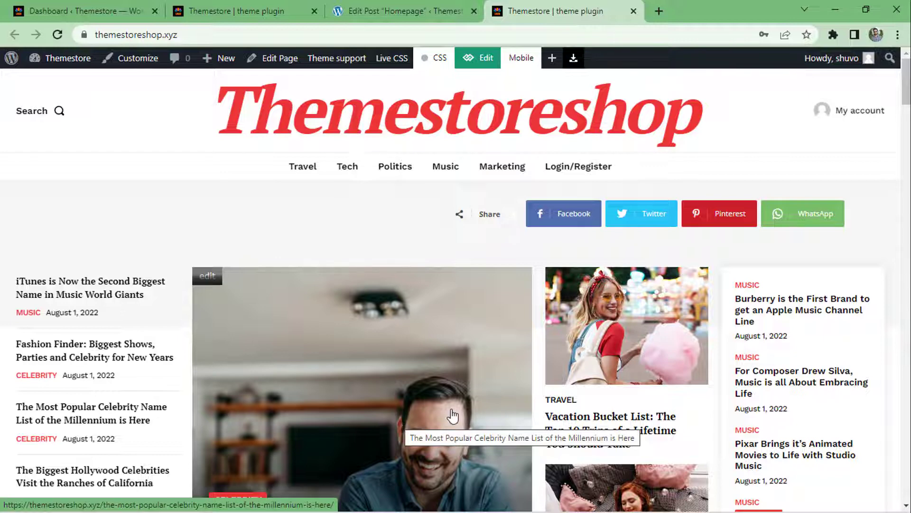
Return to the homepage editor and look over the header and footer template options in the Website Manager.
{"action": "left_click", "coordinate": [404, 11]}
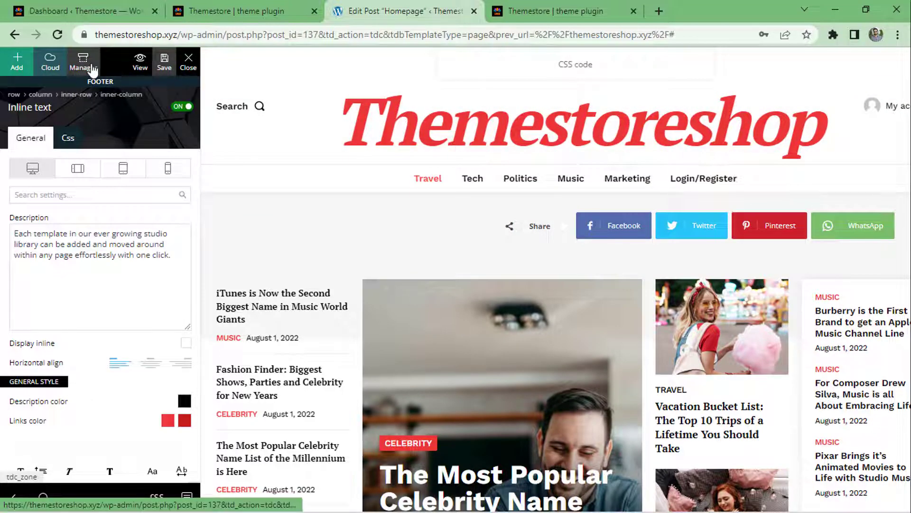
{"action": "left_click", "coordinate": [92, 69]}
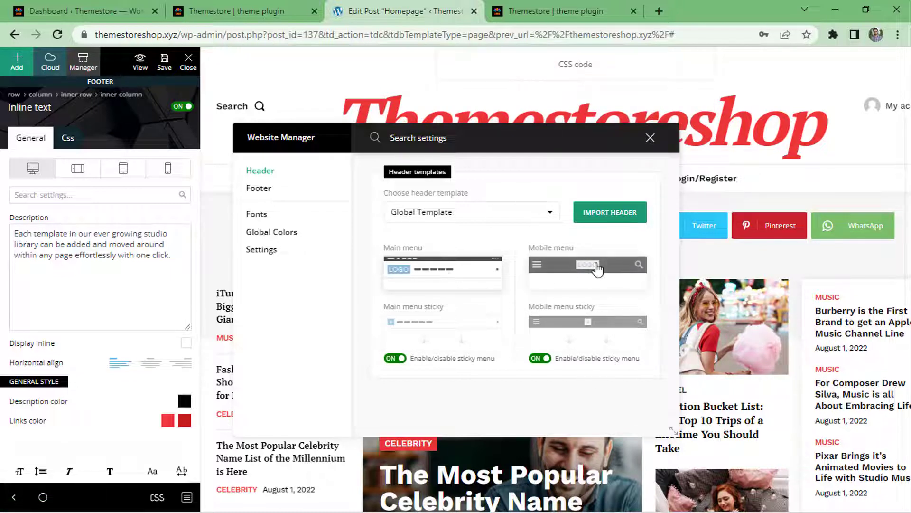
{"action": "left_click", "coordinate": [261, 189]}
{"action": "left_click", "coordinate": [491, 221]}
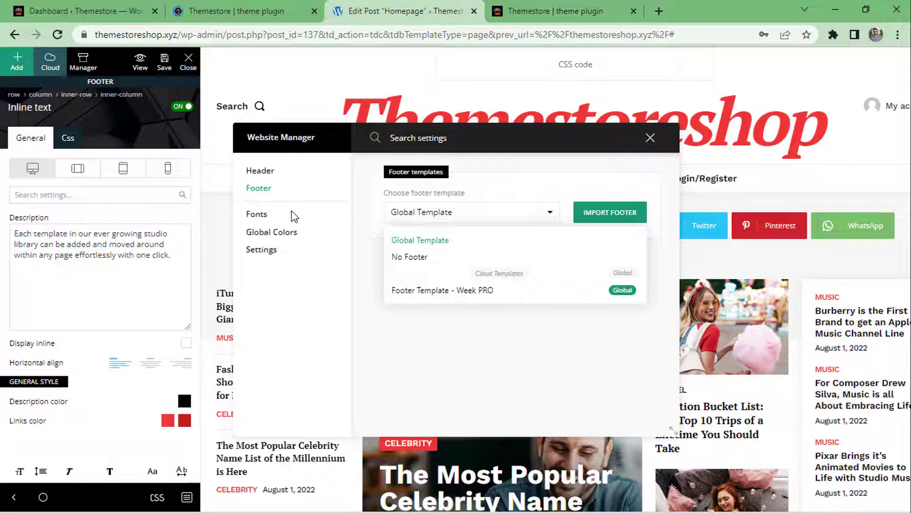
{"action": "left_click", "coordinate": [448, 219]}
{"action": "left_click", "coordinate": [449, 219]}
Review the Website Manager's fonts, global colors and saving history setting, and close the manager.
{"action": "left_click", "coordinate": [256, 216]}
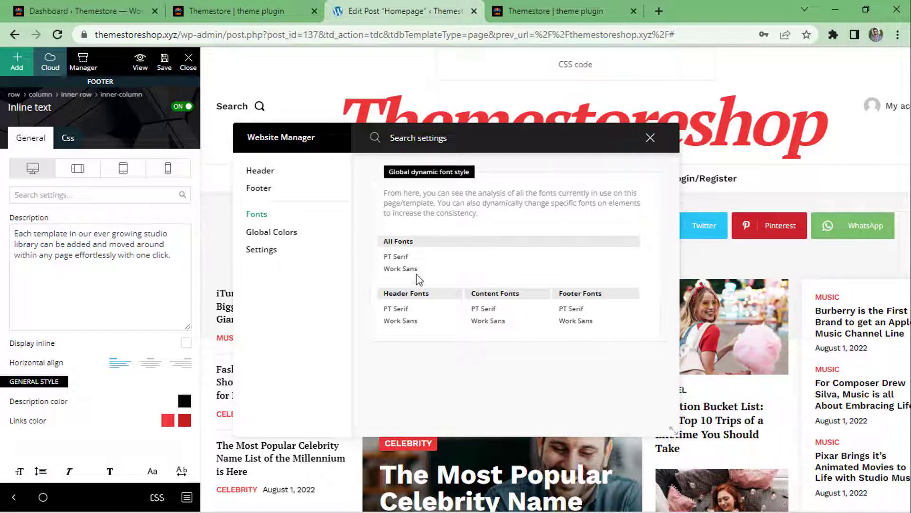
{"action": "mouse_move", "coordinate": [417, 273]}
{"action": "left_click", "coordinate": [271, 232]}
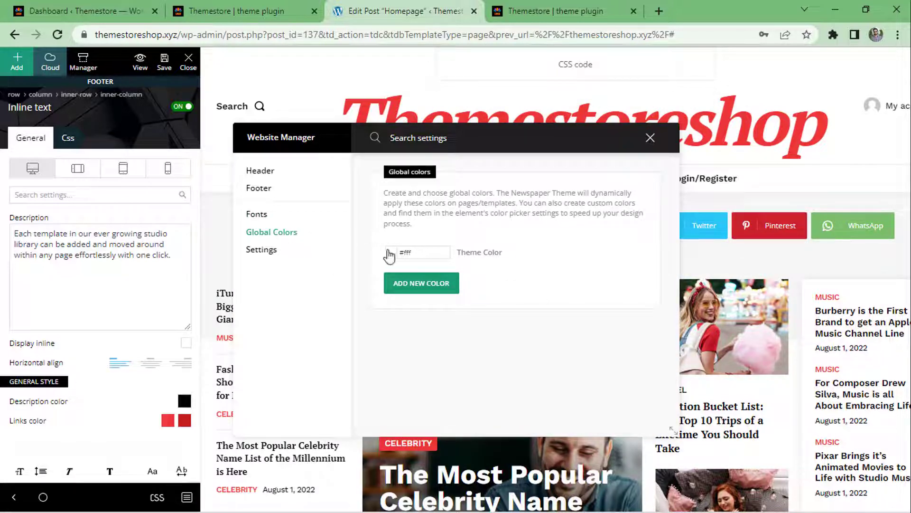
{"action": "left_click", "coordinate": [262, 251]}
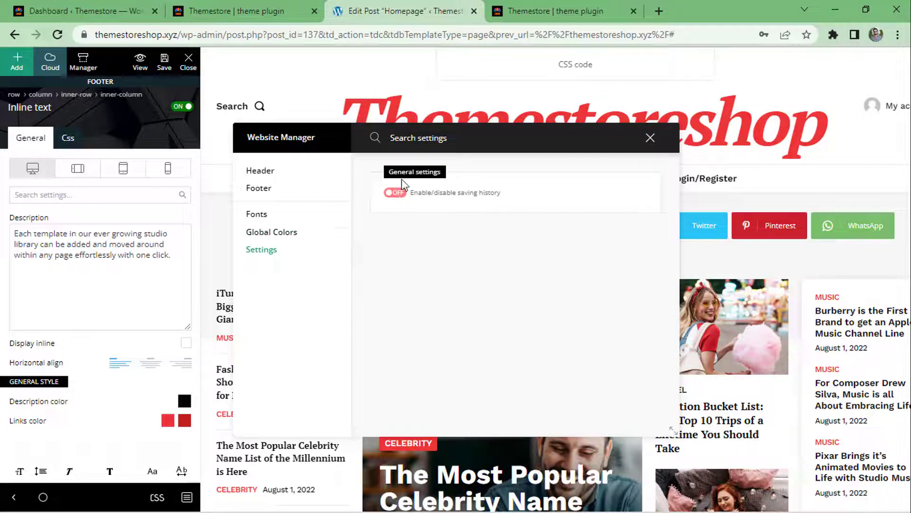
{"action": "left_click", "coordinate": [403, 198]}
{"action": "left_click", "coordinate": [403, 199]}
{"action": "left_click", "coordinate": [650, 138]}
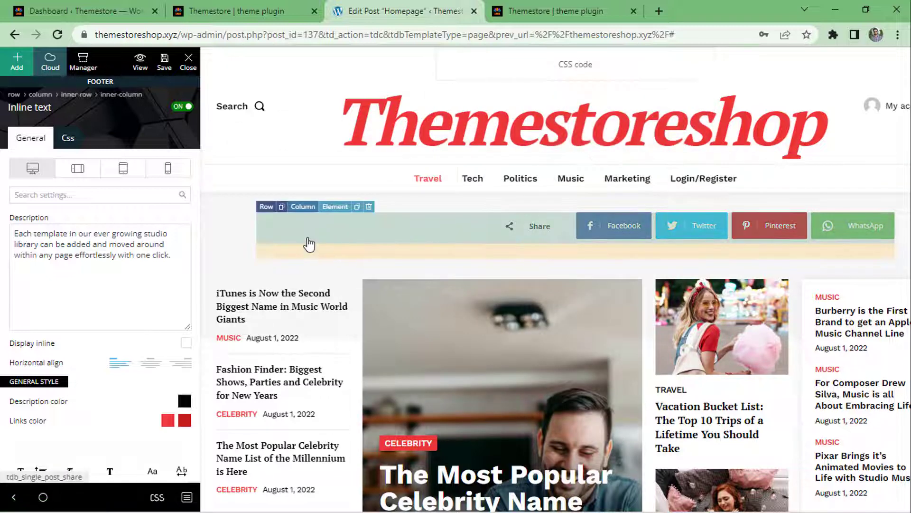